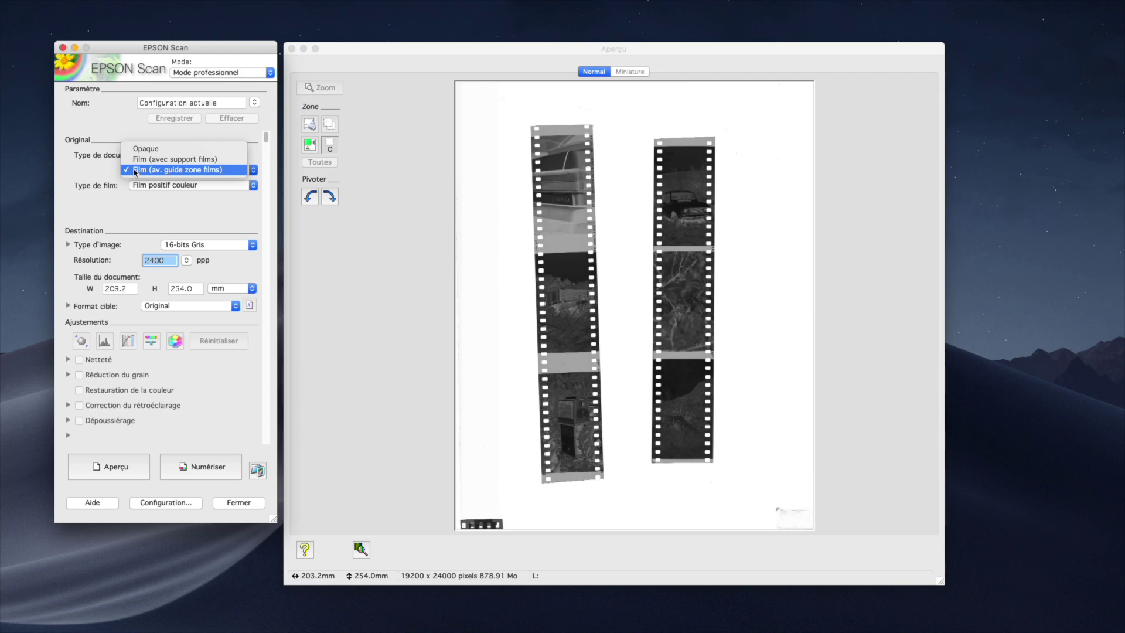
- Review the document type, film type, image type and resolution options in the scan settings
left_click(155, 171)
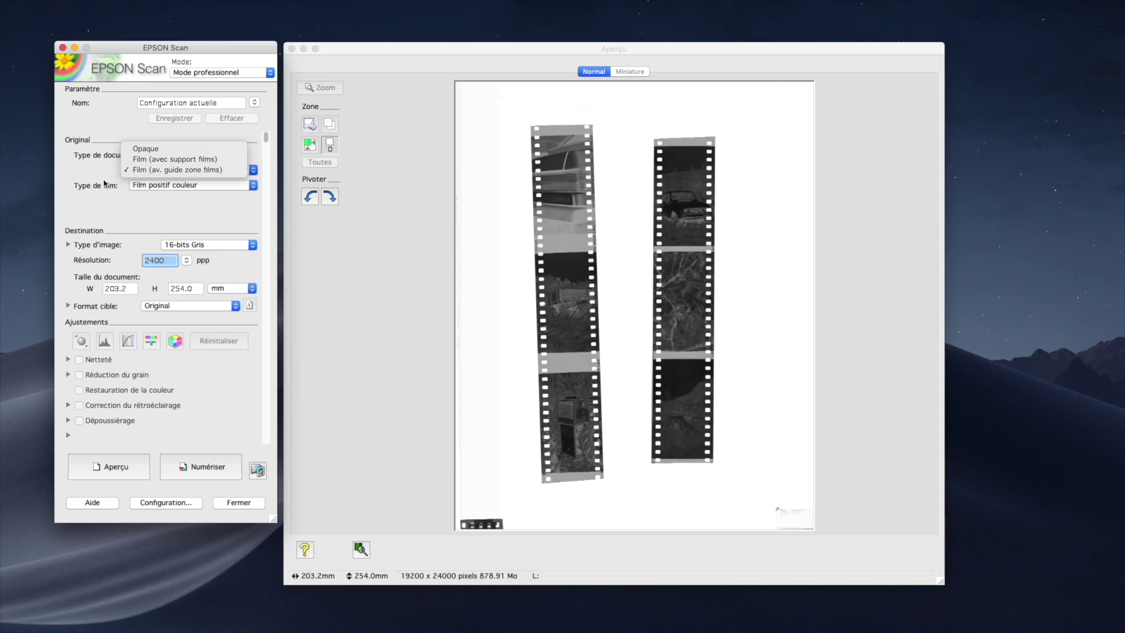
left_click(210, 187)
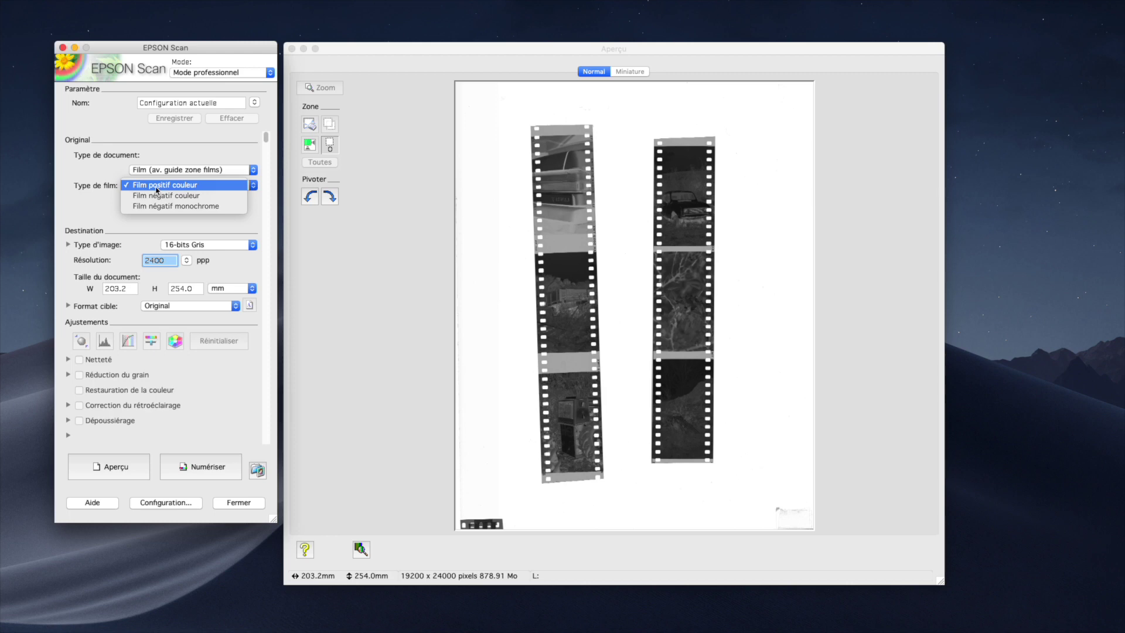
left_click(98, 201)
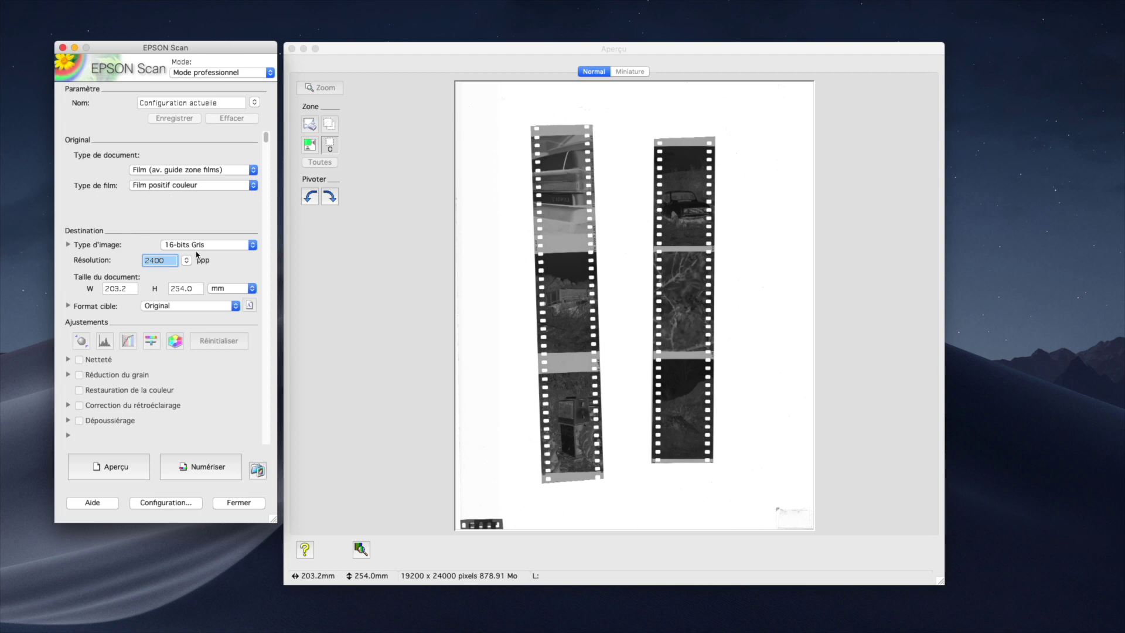
left_click(210, 246)
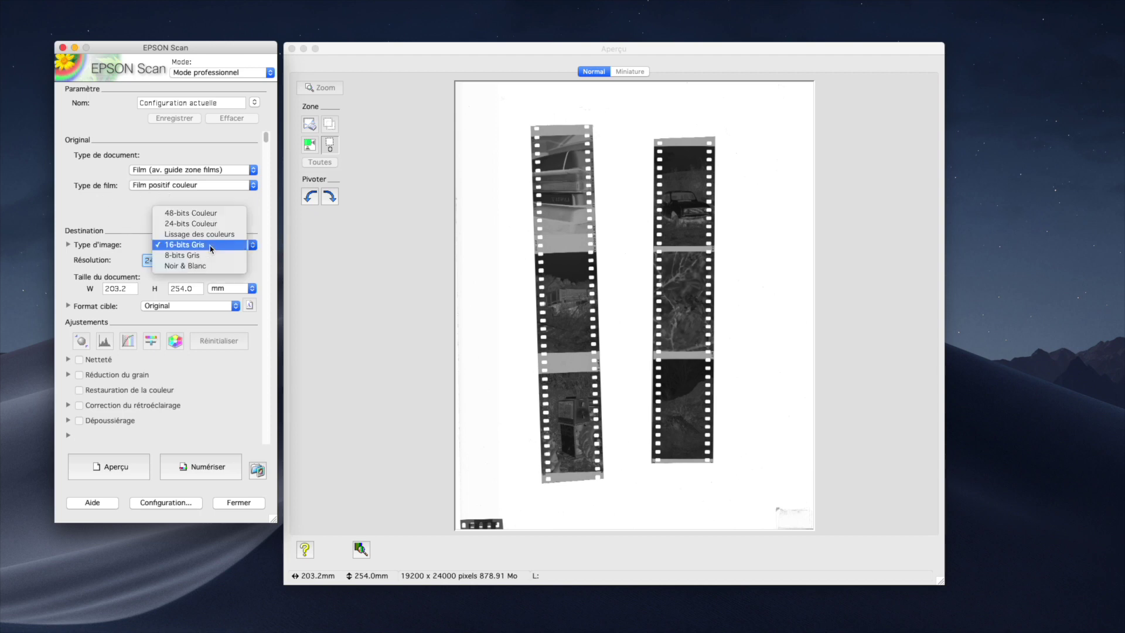
left_click(195, 249)
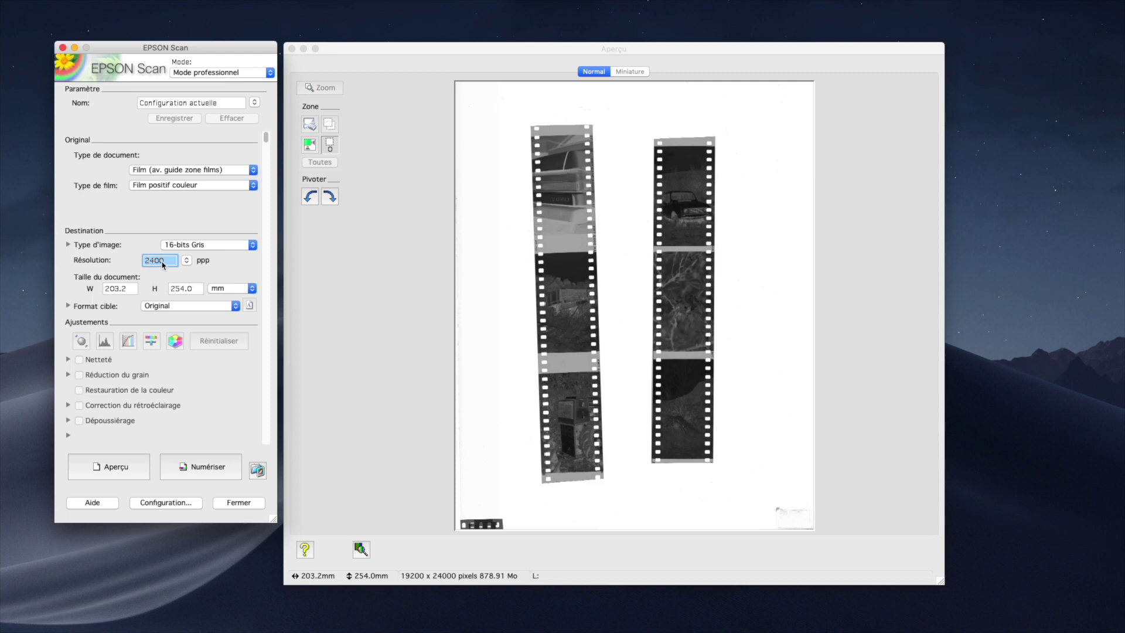
left_click(187, 261)
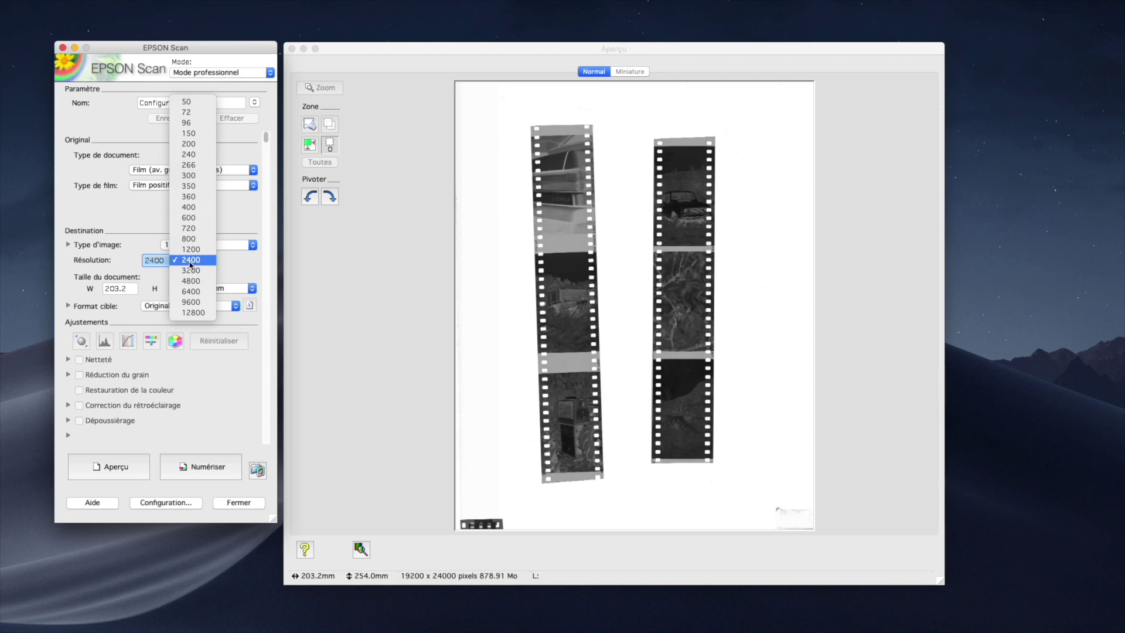
left_click(130, 266)
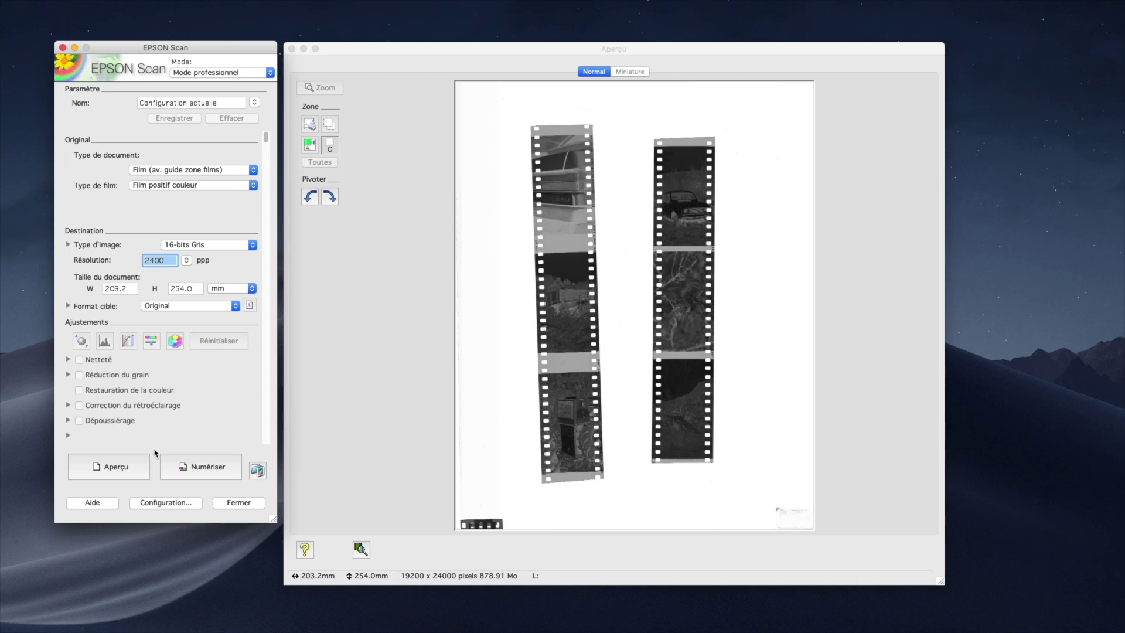
- Set the scanner's colour configuration to Aucune correction de couleur and accept it
left_click(161, 504)
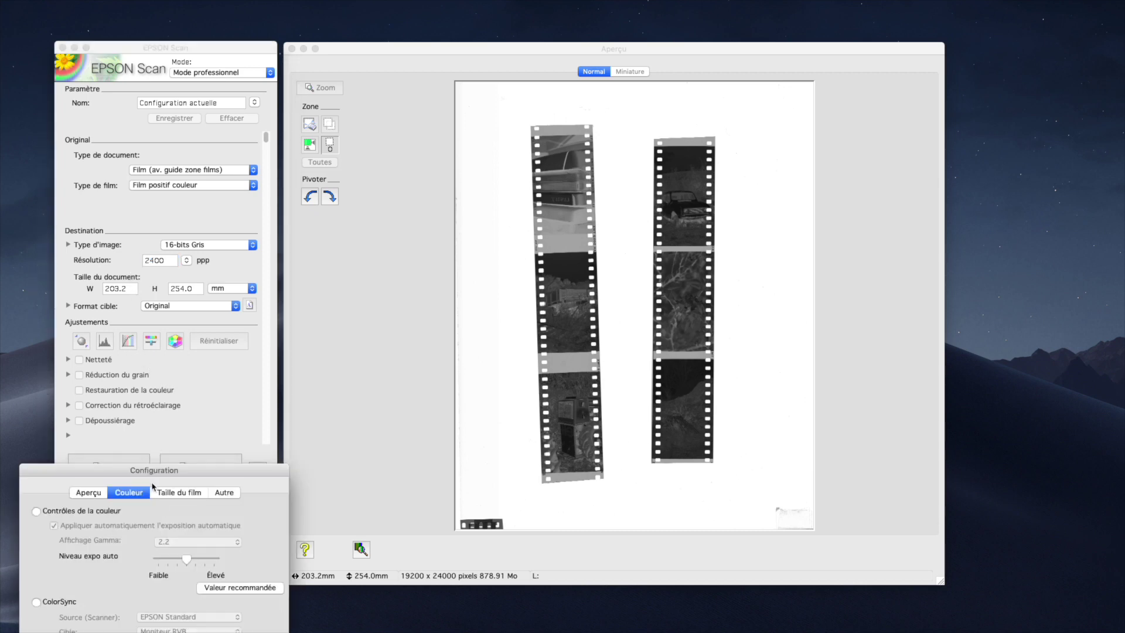
left_click_drag(154, 470, 401, 287)
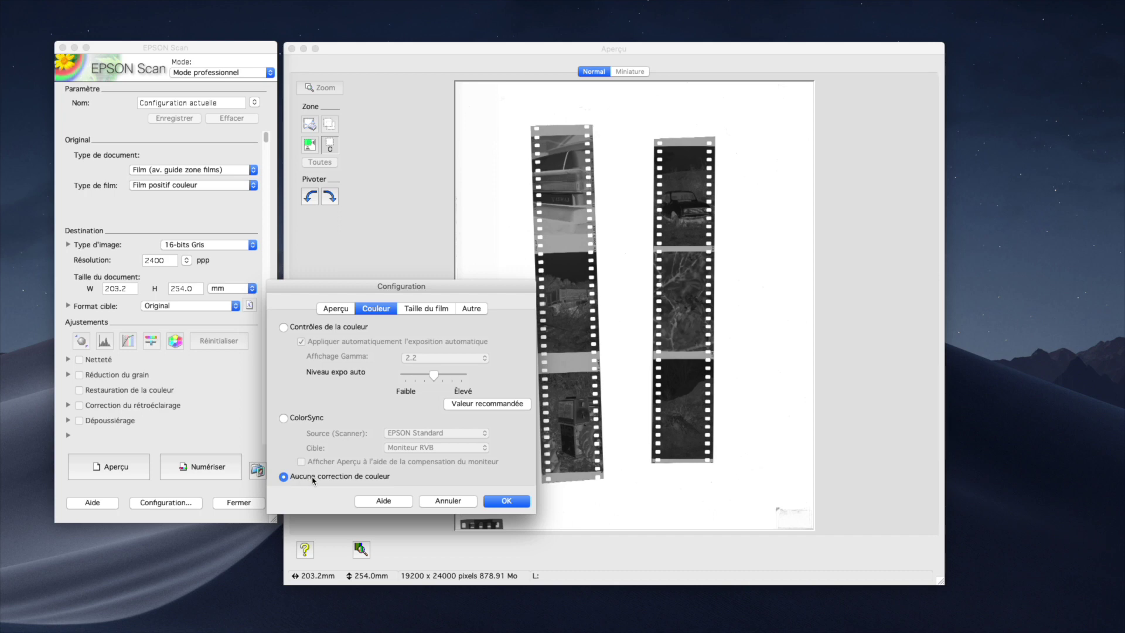
left_click(507, 502)
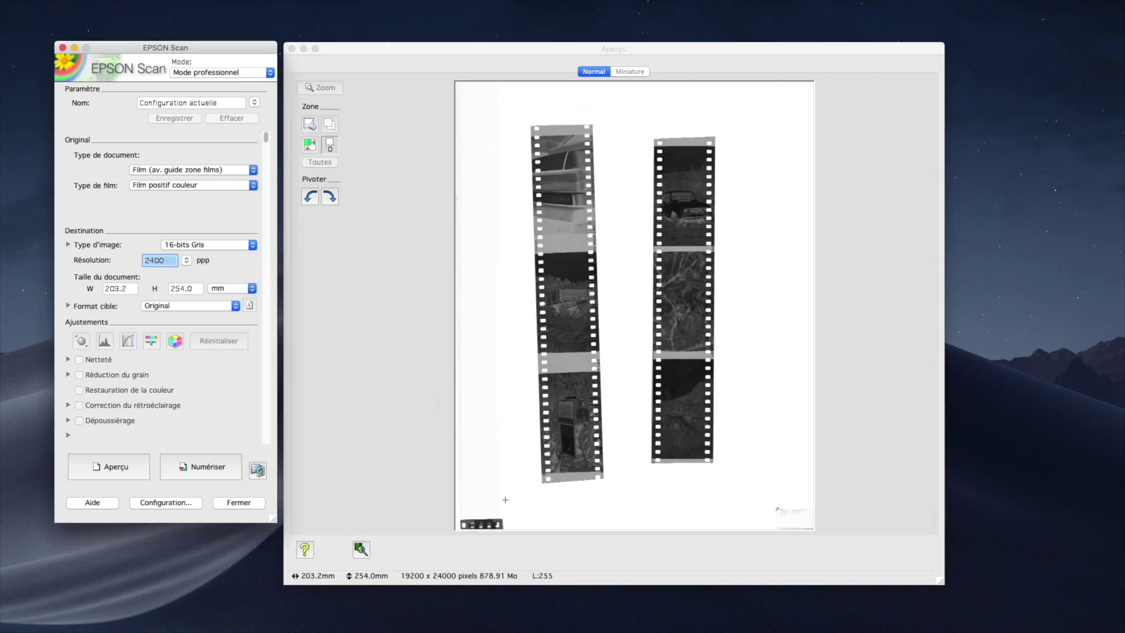
- Preview the film, then frame the left strip's lowest image at about 43 × 63 mm and the right strip's top image at about 40 × 62 mm
left_click(118, 472)
left_click_drag(532, 370, 608, 481)
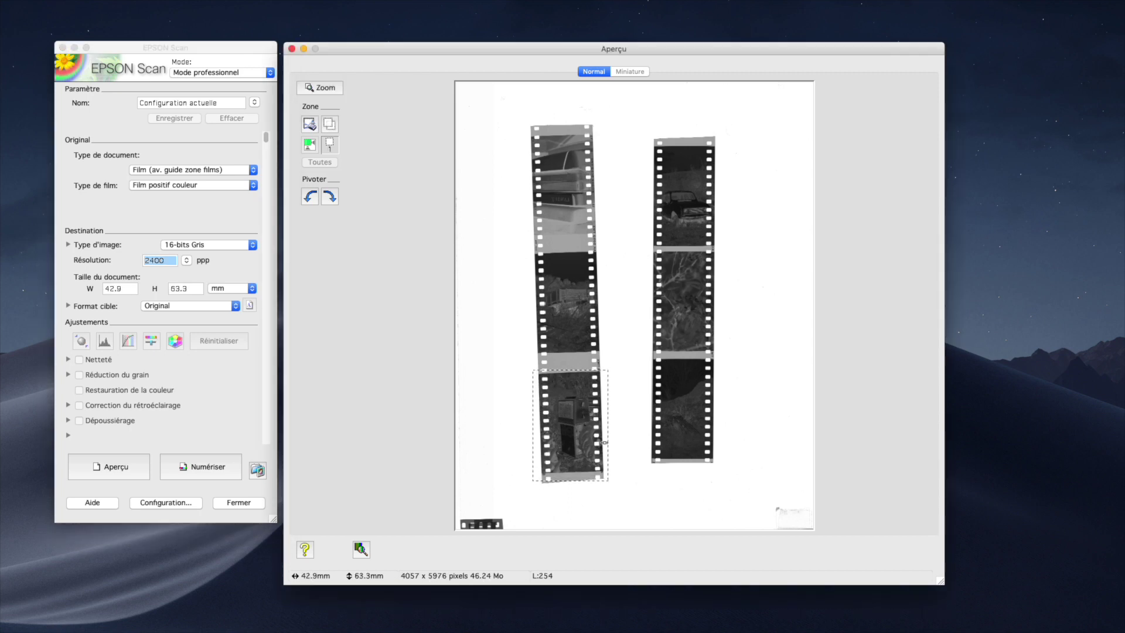
left_click_drag(648, 142, 718, 246)
left_click(320, 163)
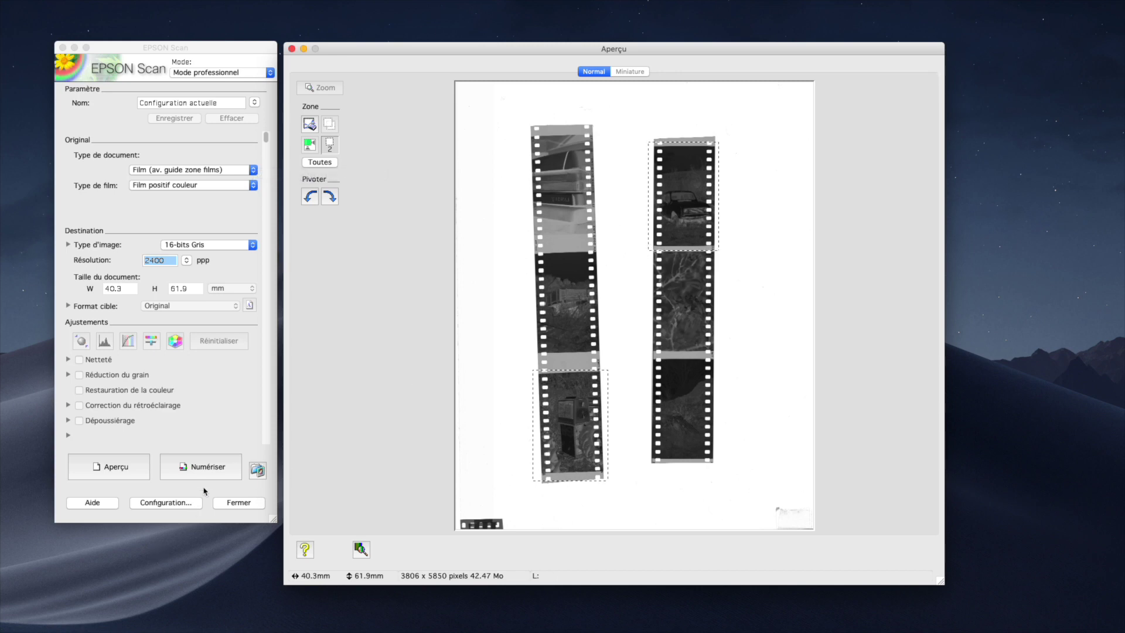
- Start the scan of both framed areas and choose the Test folder inside Mamiya C3 as the custom save location
left_click(200, 466)
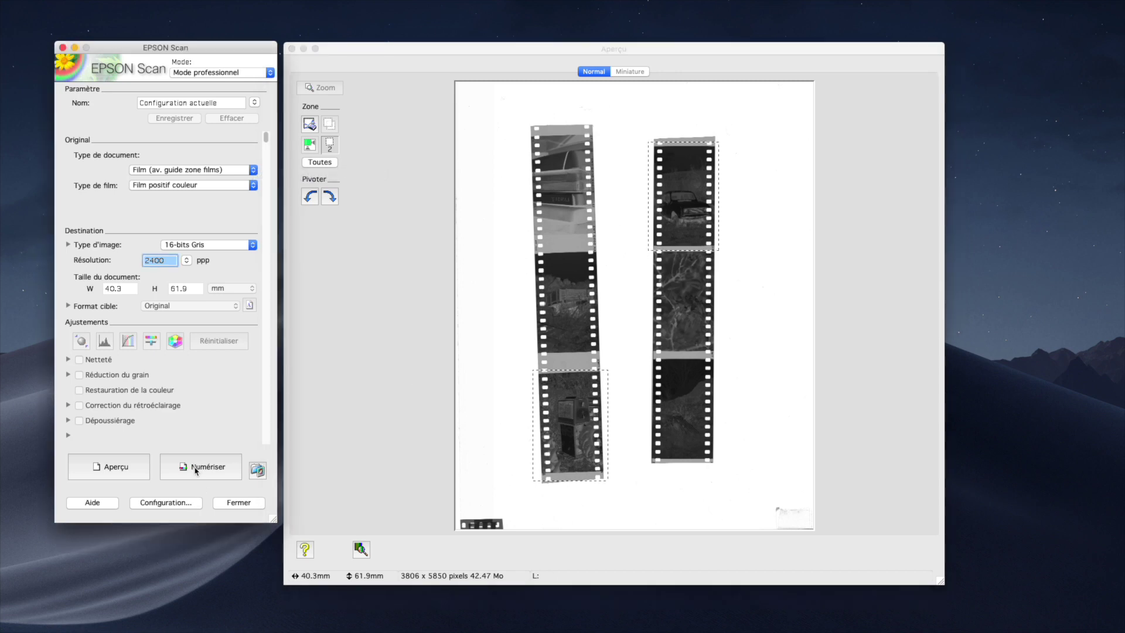
left_click(205, 472)
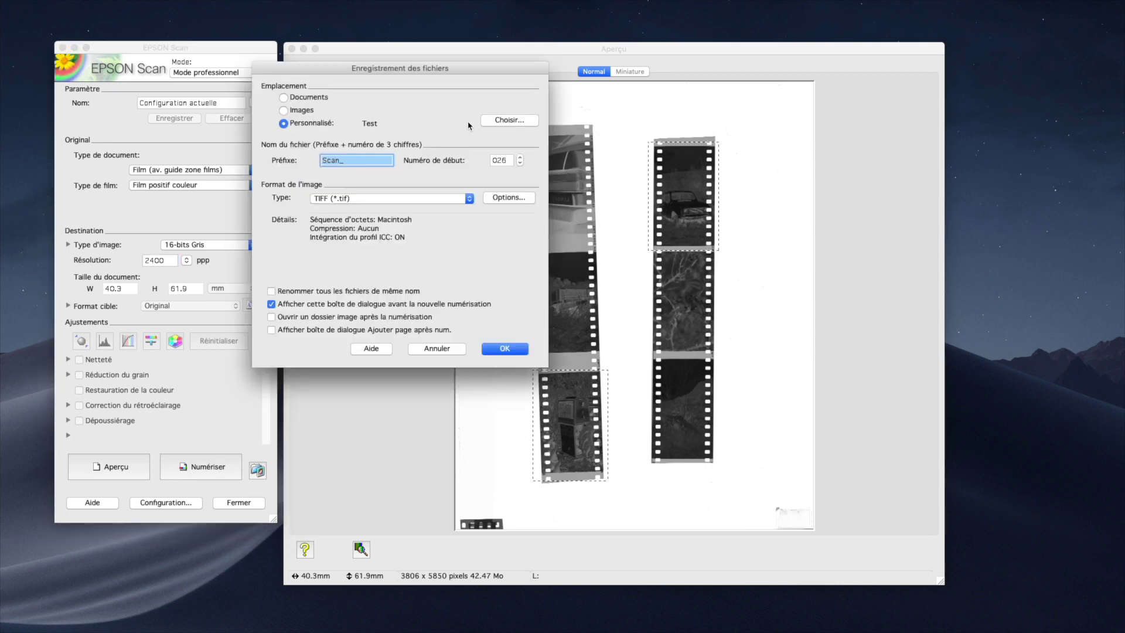
left_click(500, 122)
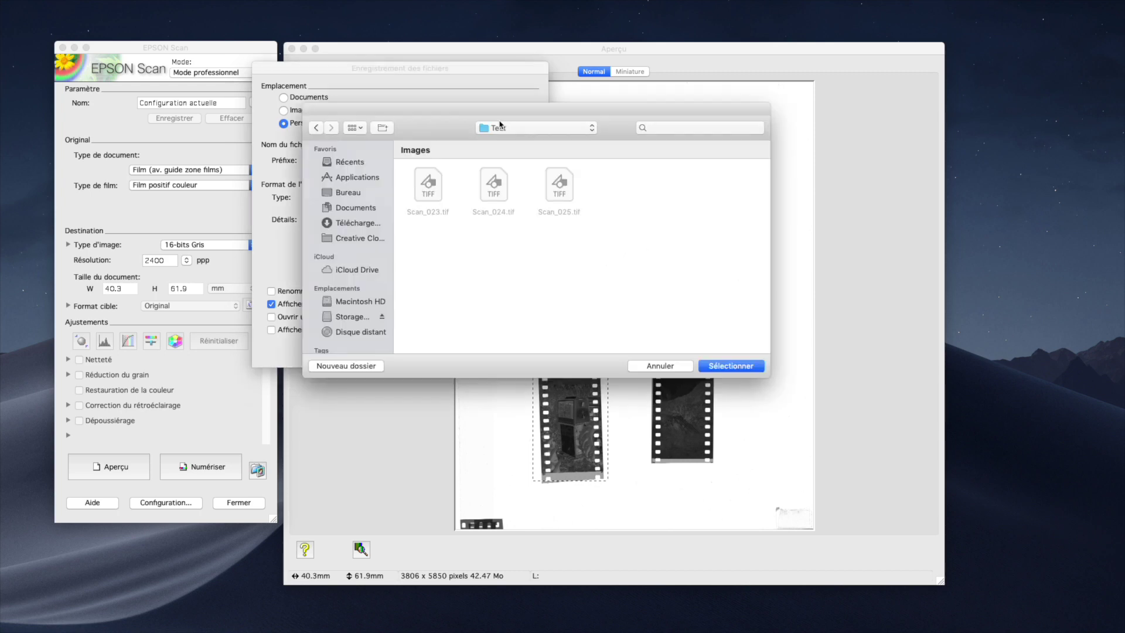
left_click(511, 138)
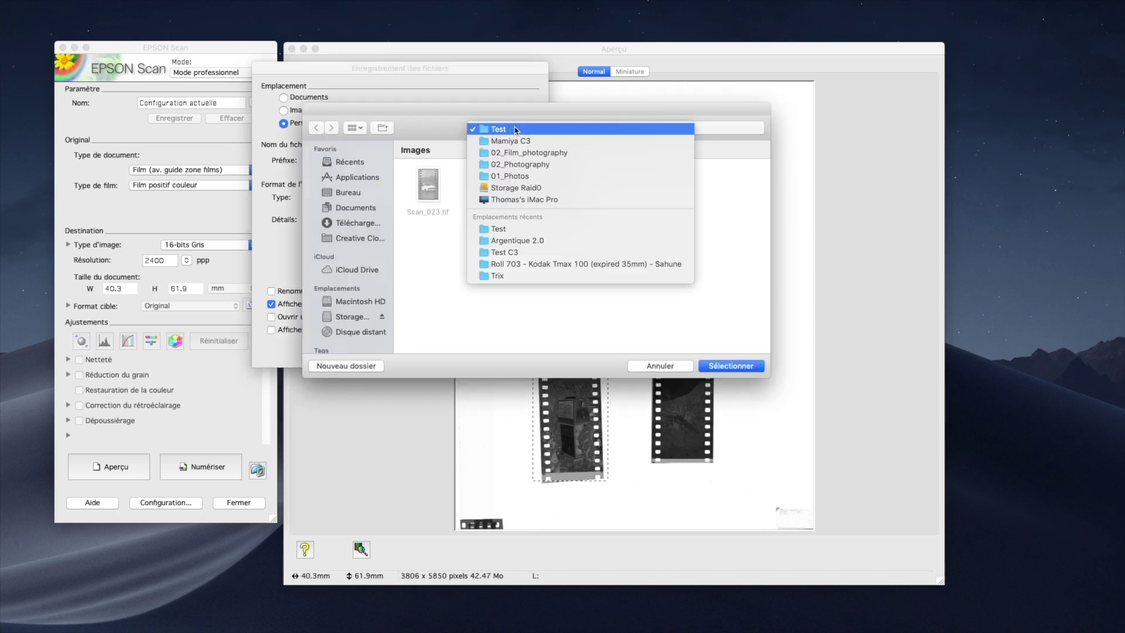
left_click(510, 142)
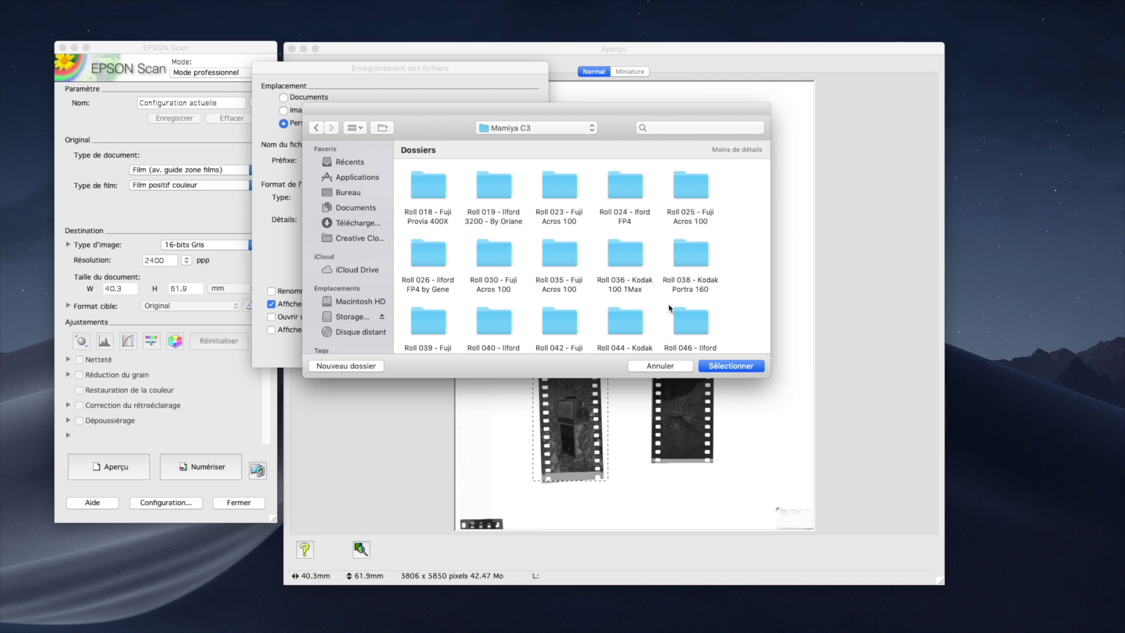
scroll(670, 307, "down", 3)
scroll(670, 307, "down", 10)
left_click(567, 303)
left_click(731, 366)
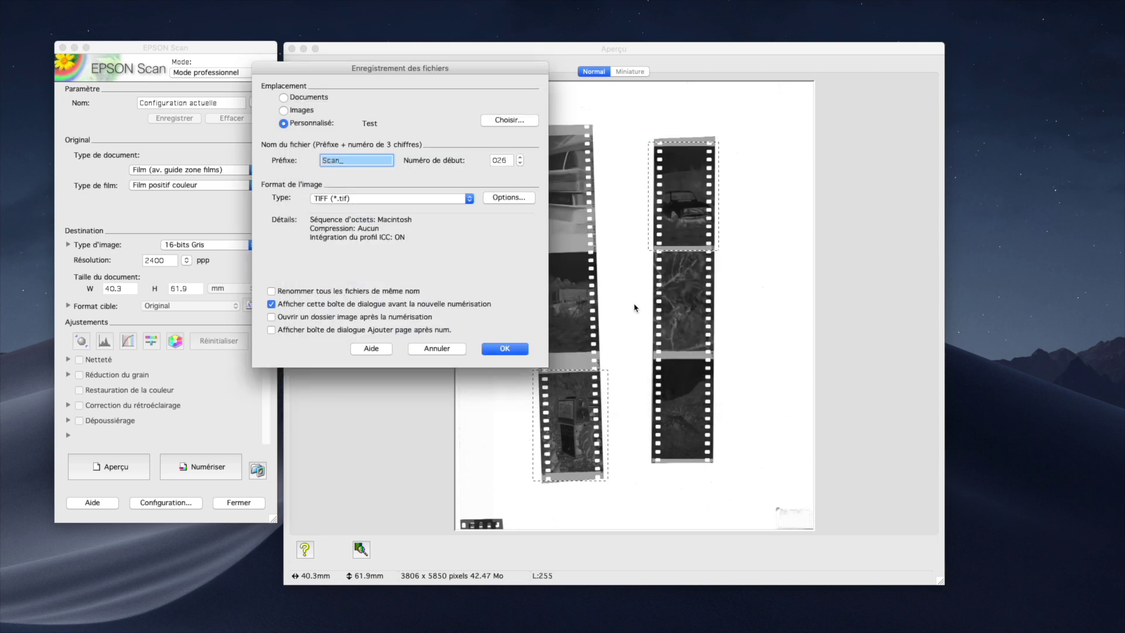
- Set the start number of the scan file names to 001
left_click(519, 164)
left_click(520, 164)
left_click(519, 164)
left_click(508, 163)
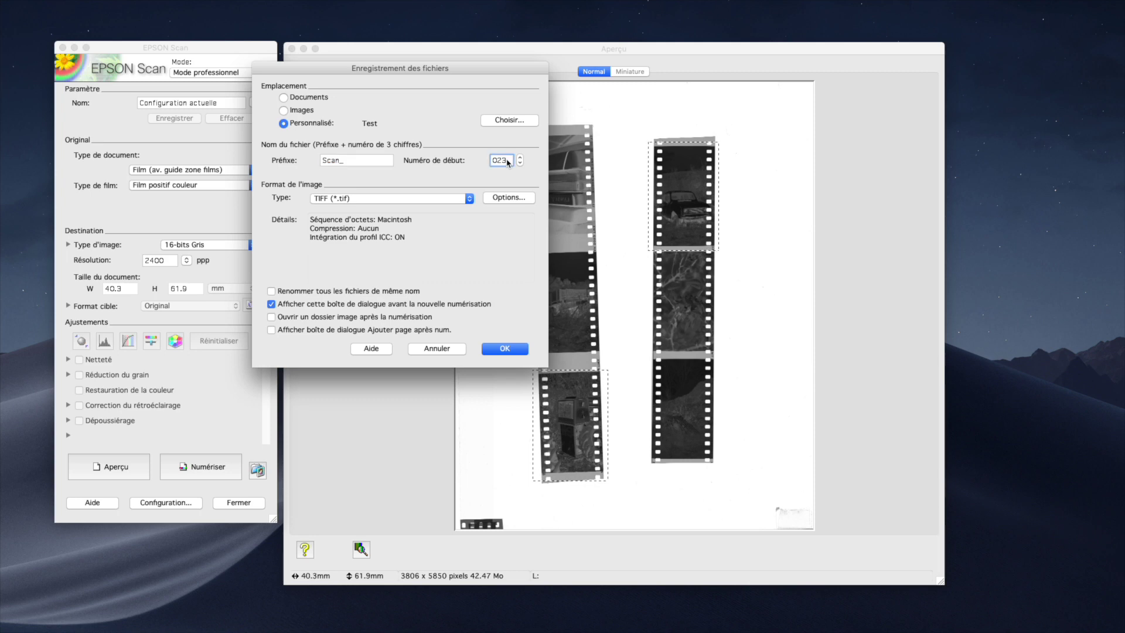
key("BackSpace")
key("BackSpace")
key("BackSpace")
type("000")
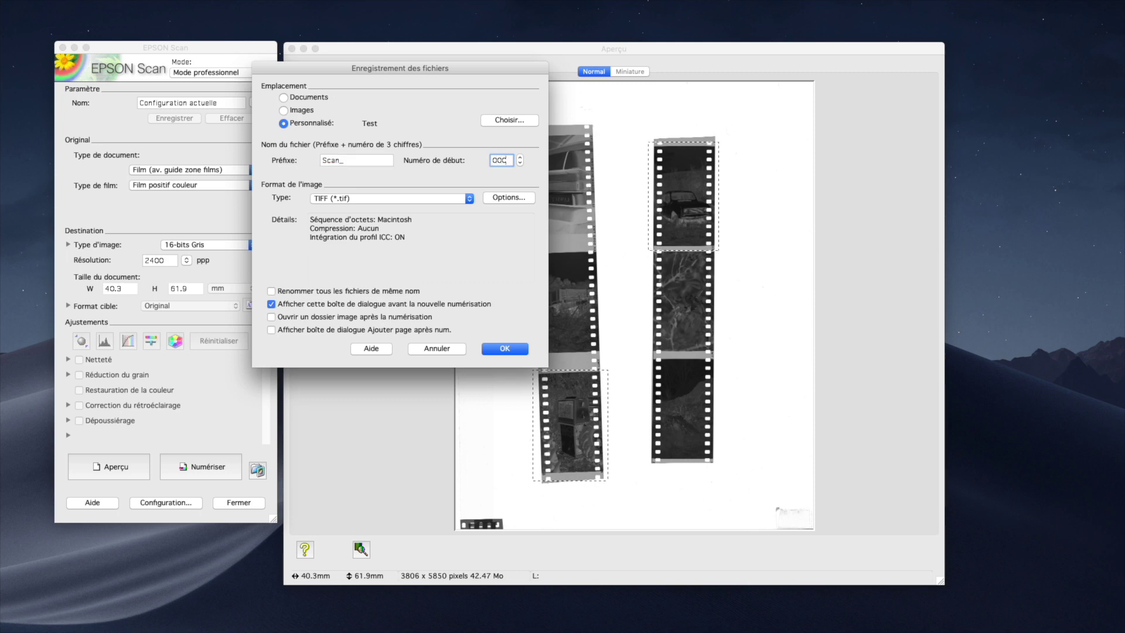
key("BackSpace")
type("1")
- Keep TIFF (*.tif) as the image format and accept the file settings to run the scan
left_click(443, 200)
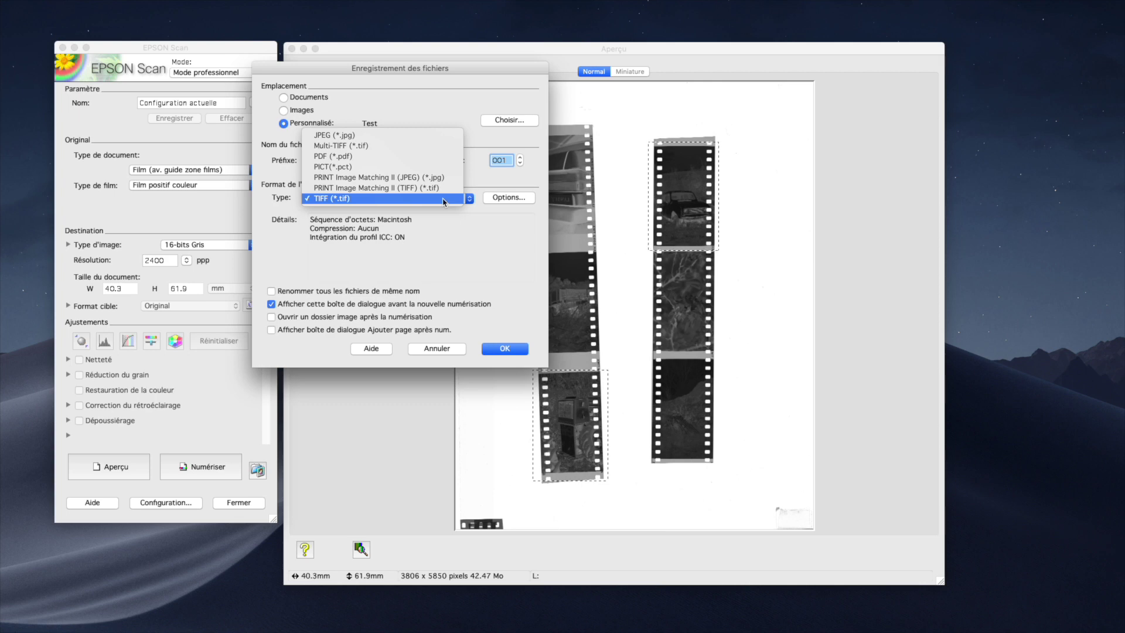
left_click(501, 353)
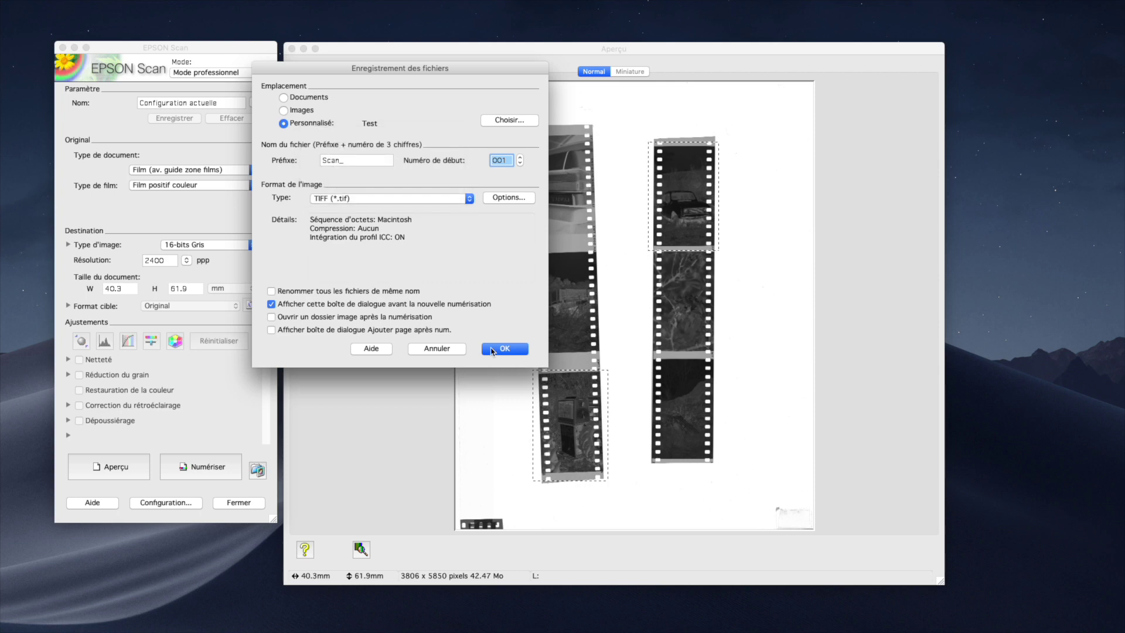
left_click(505, 349)
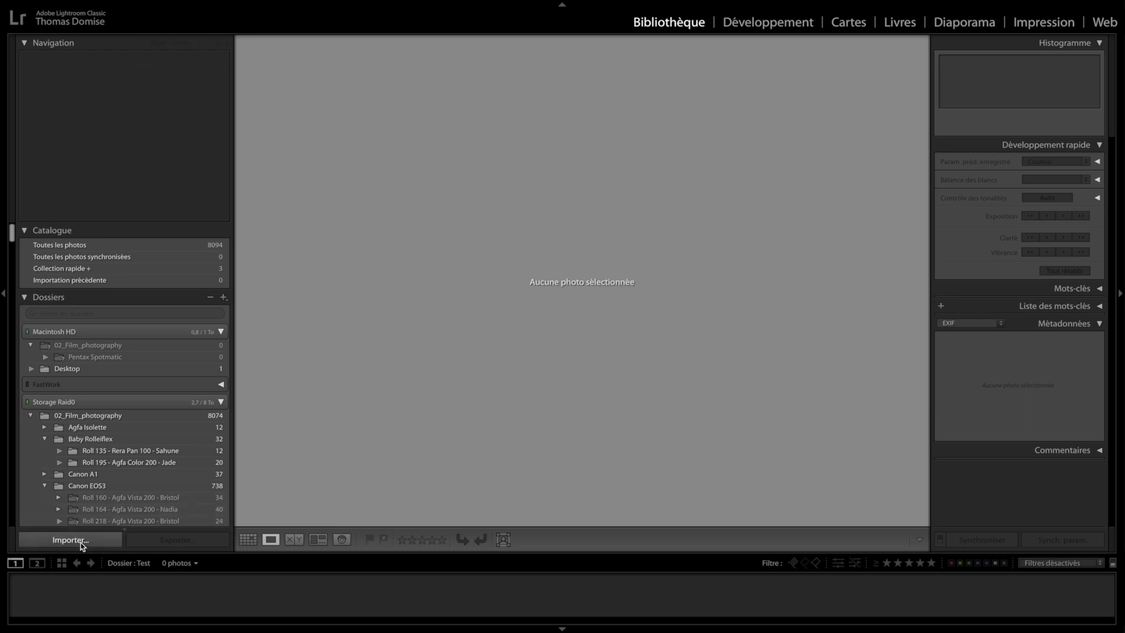
- In Lightroom Classic, import Scan_001.tif and Scan_002.tif from the Test folder, adding them to the catalogue without moving them
left_click(81, 542)
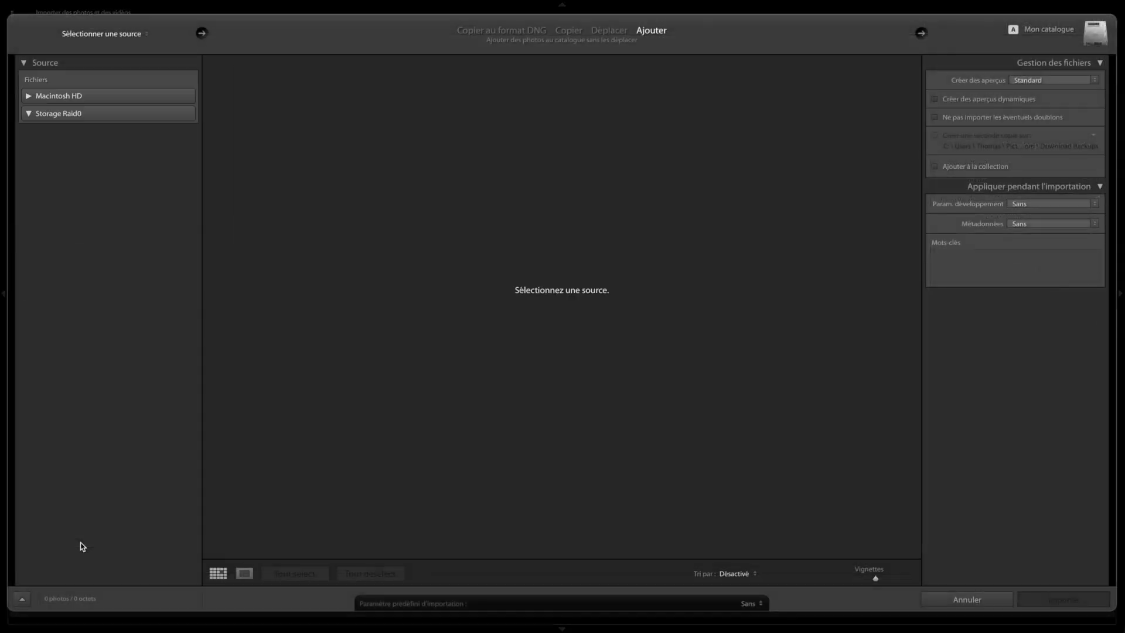
scroll(121, 474, "down", 5)
scroll(121, 474, "down", 6)
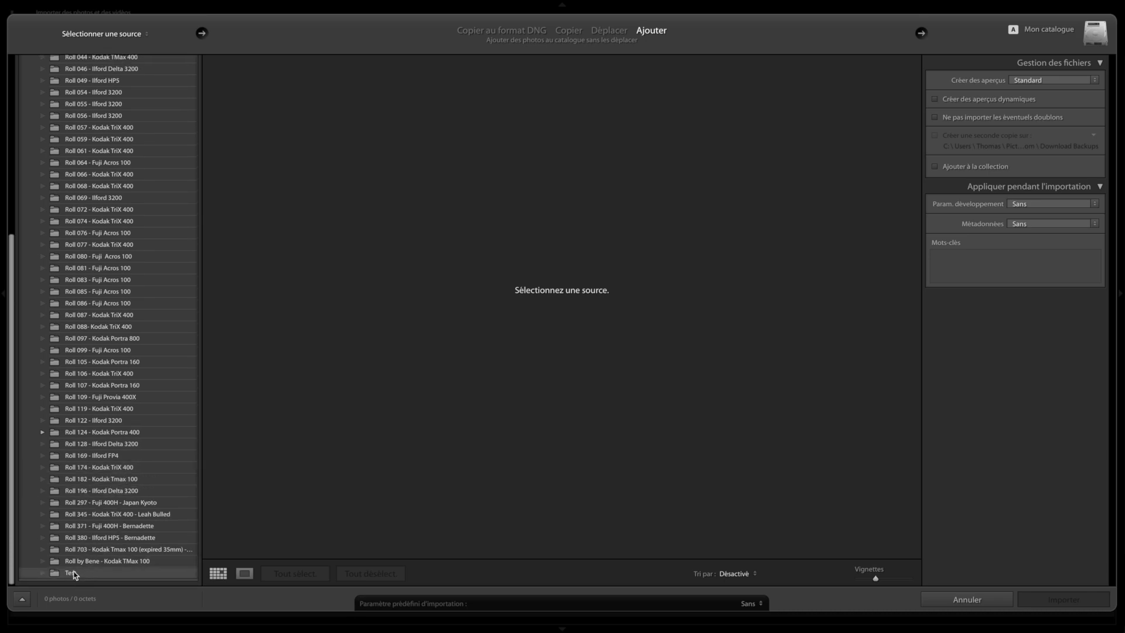
left_click(77, 573)
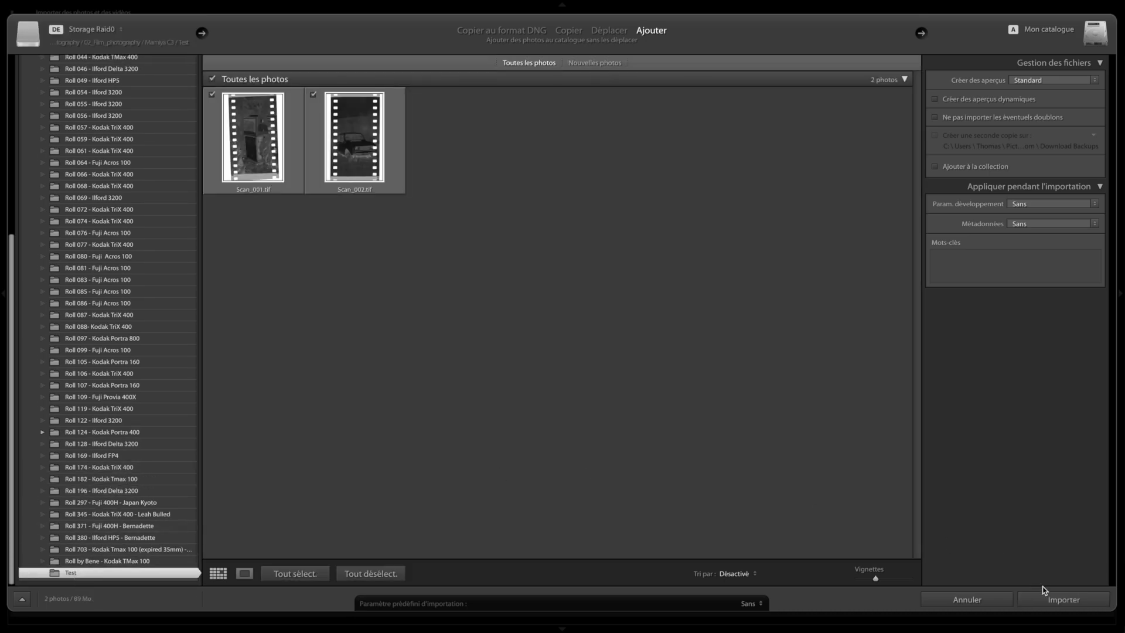
left_click(1057, 599)
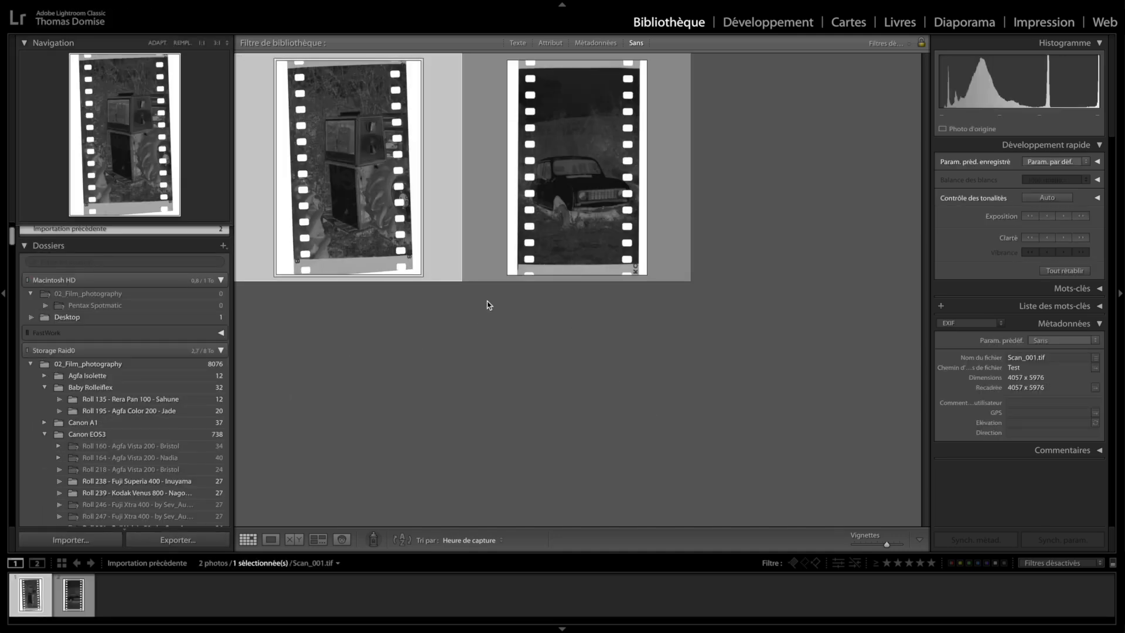
- Open Scan_001.tif in the Develop module and flip it horizontally
left_click(742, 26)
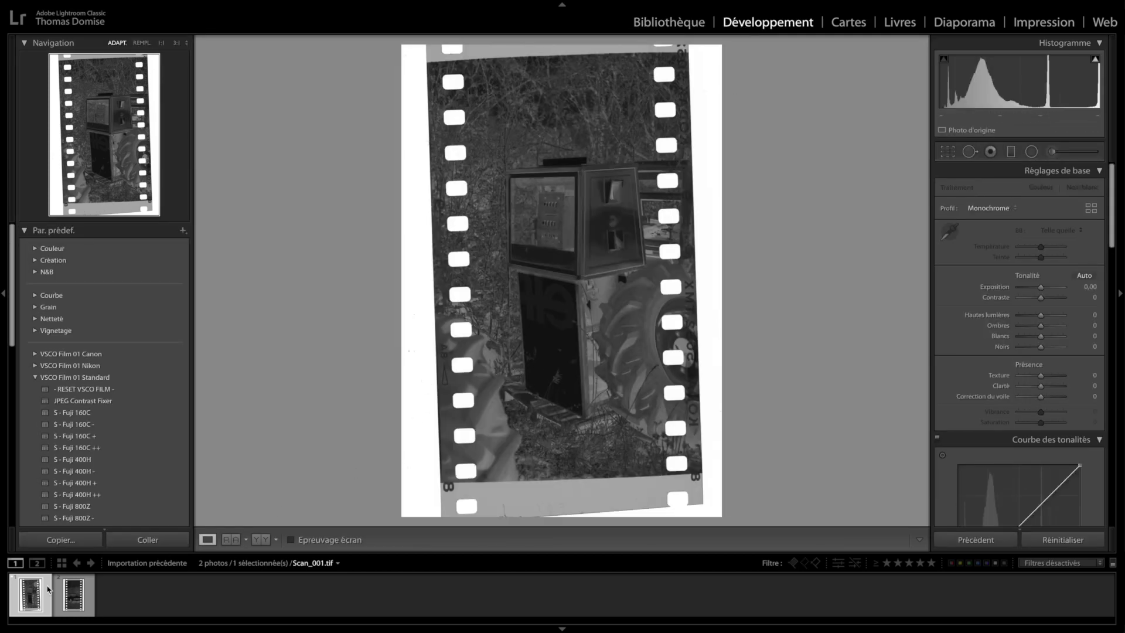
right_click(508, 410)
mouse_move(657, 415)
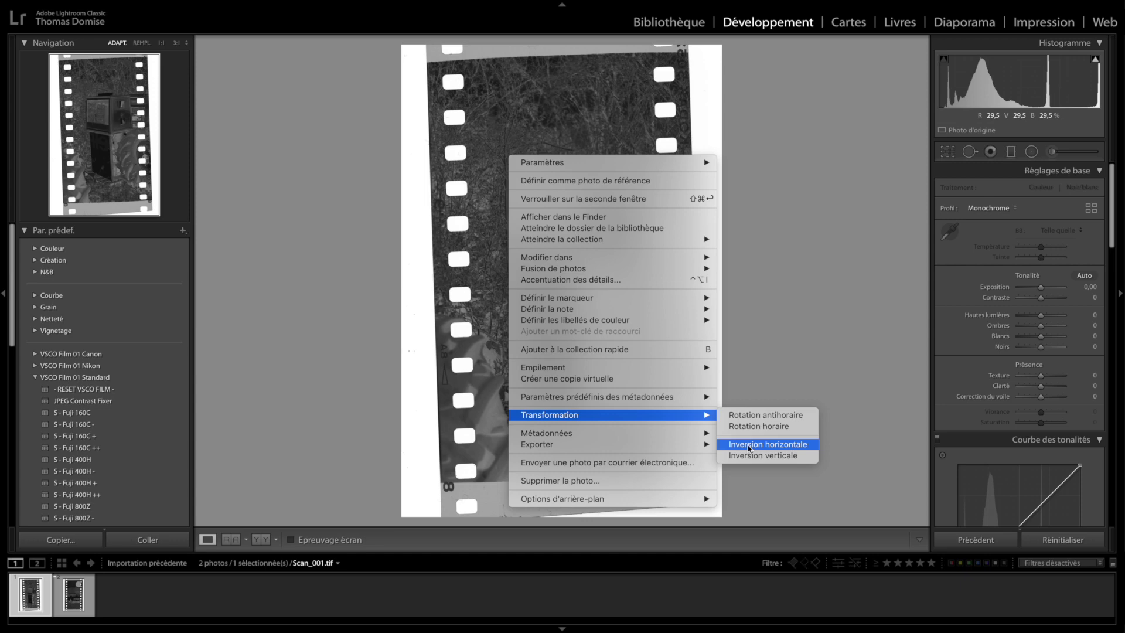
left_click(749, 448)
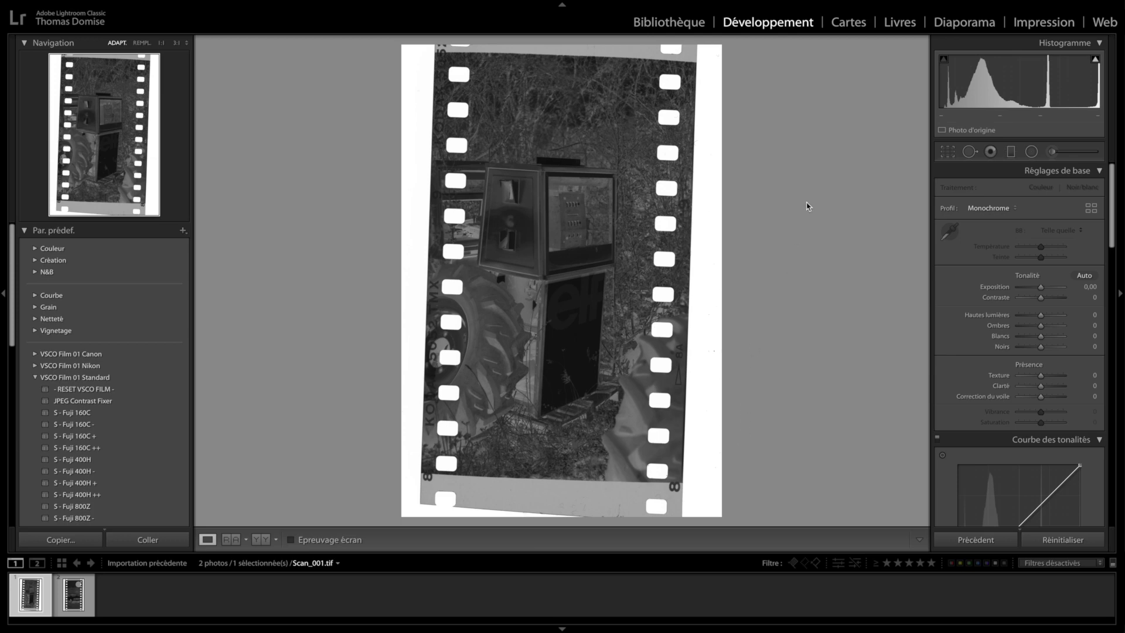
- Straighten Scan_001.tif by 1.79 degrees and crop away the white borders around the film, including the blank strip below the image
left_click(948, 153)
left_click_drag(801, 284, 696, 284)
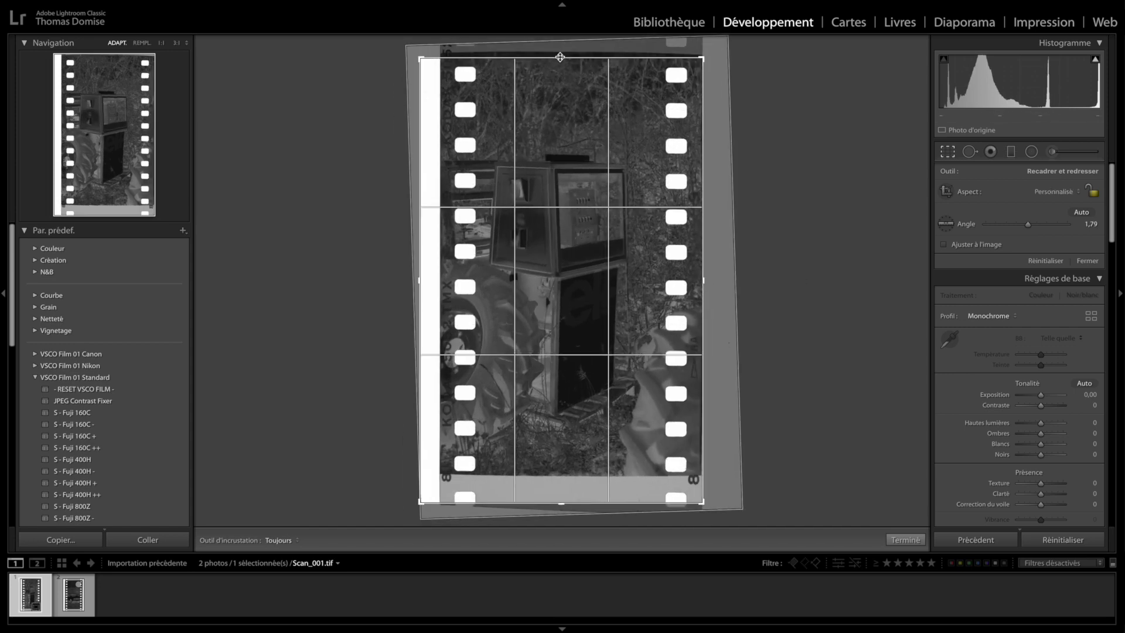
left_click_drag(428, 281, 449, 281)
left_click_drag(562, 502, 561, 473)
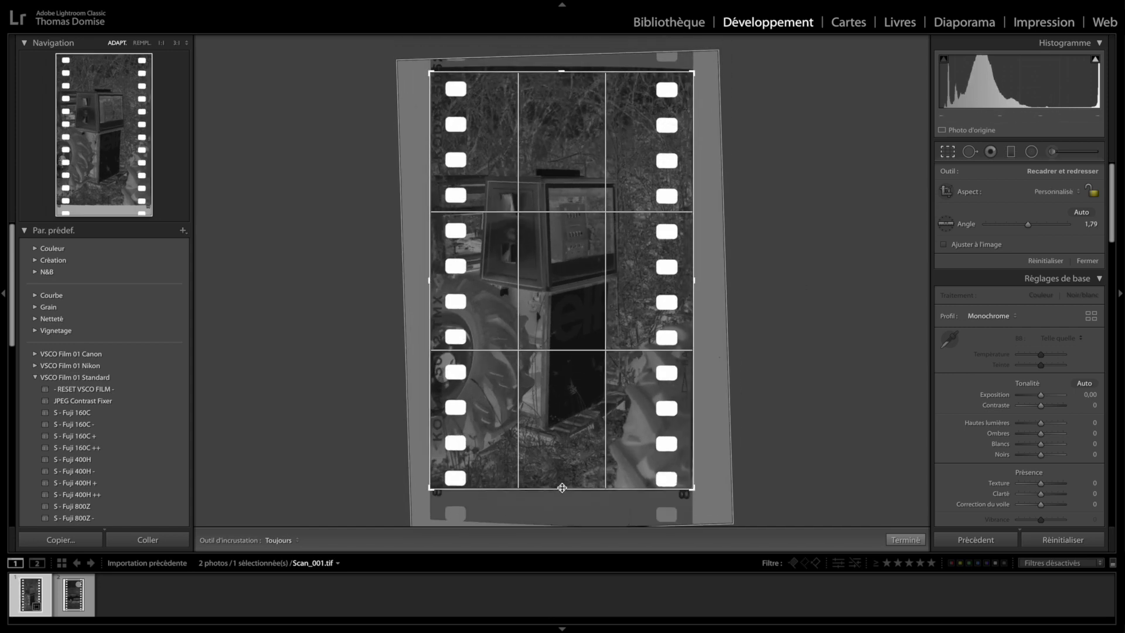
left_click(905, 540)
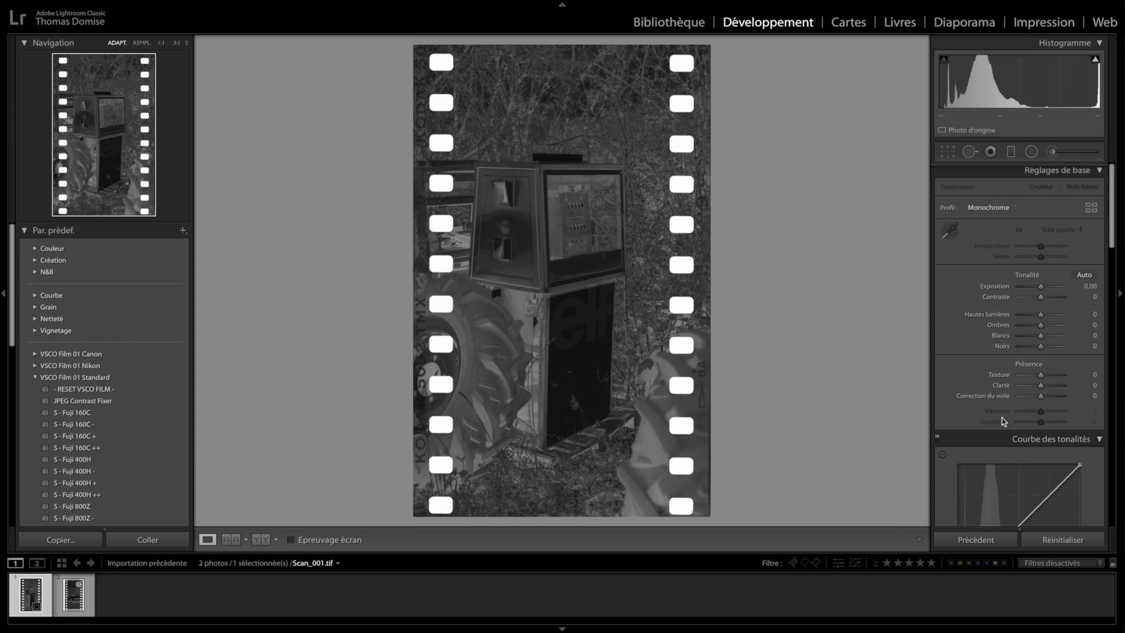
- Invert Scan_001.tif by reversing the tone curve's endpoints, with the black-output endpoint pulled inward to the edge of the histogram's main tones
scroll(1001, 418, "down", 4)
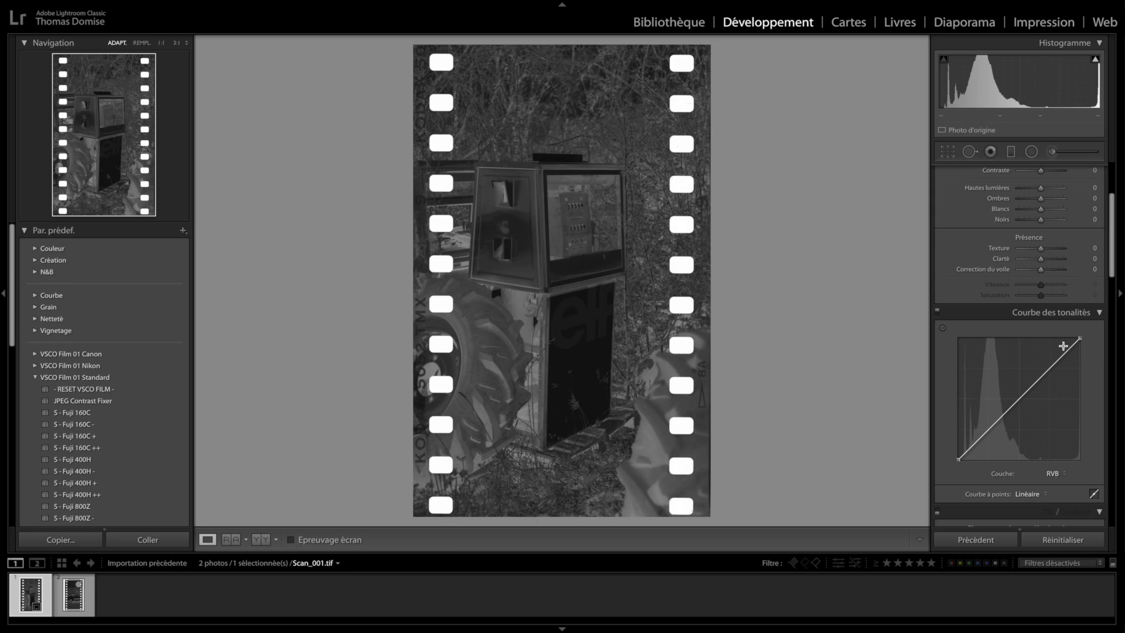
left_click_drag(1081, 339, 1029, 463)
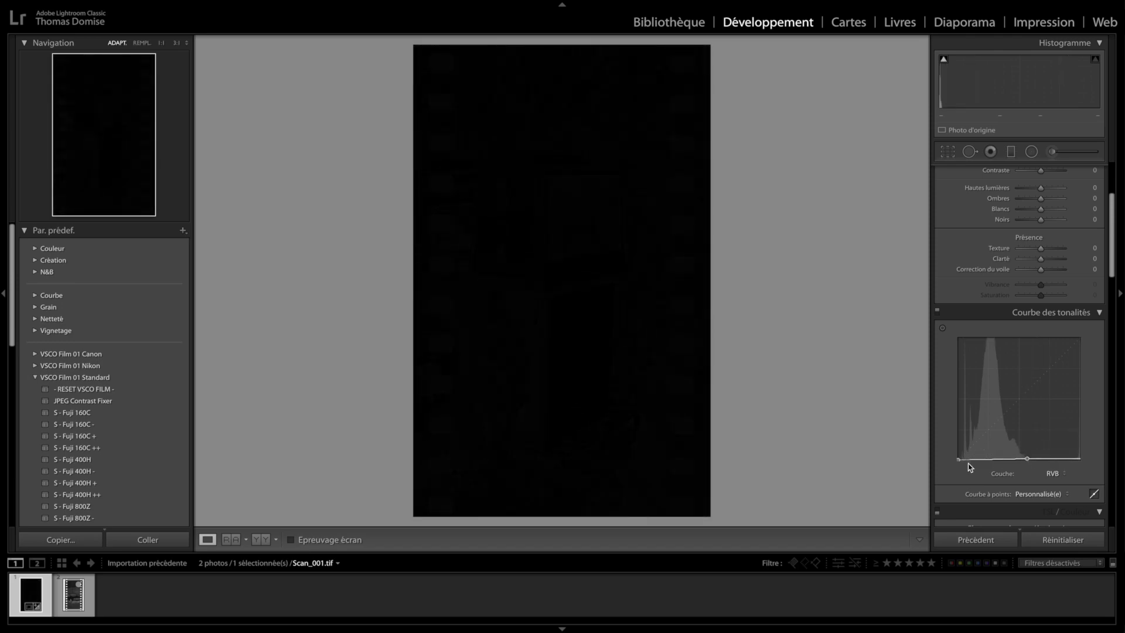
left_click_drag(958, 460, 960, 340)
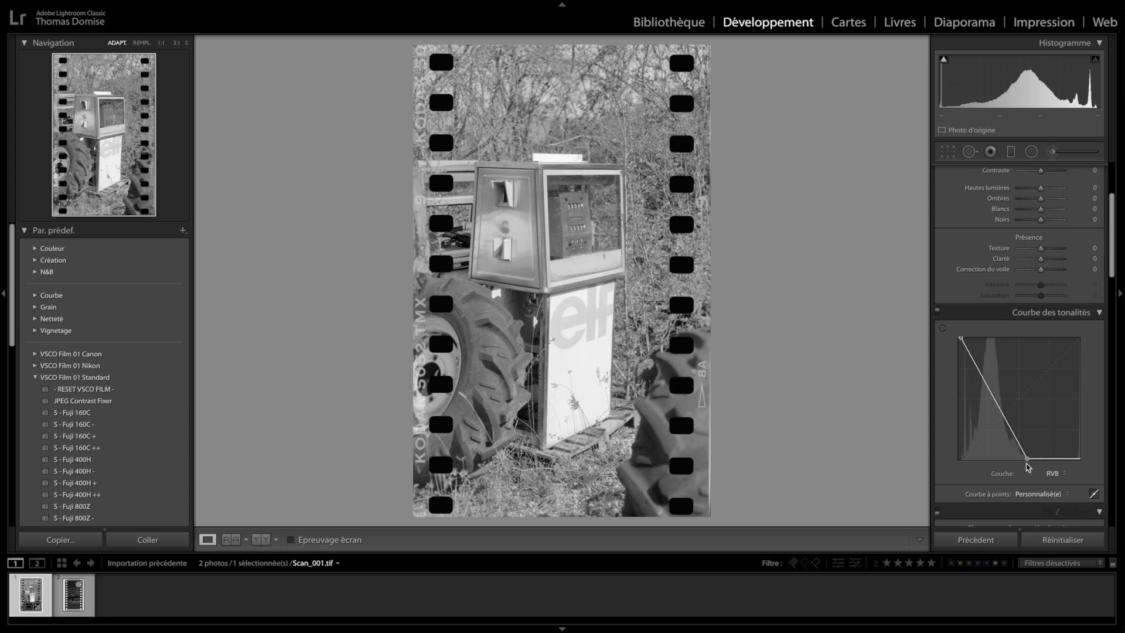
left_click_drag(1027, 458, 1015, 463)
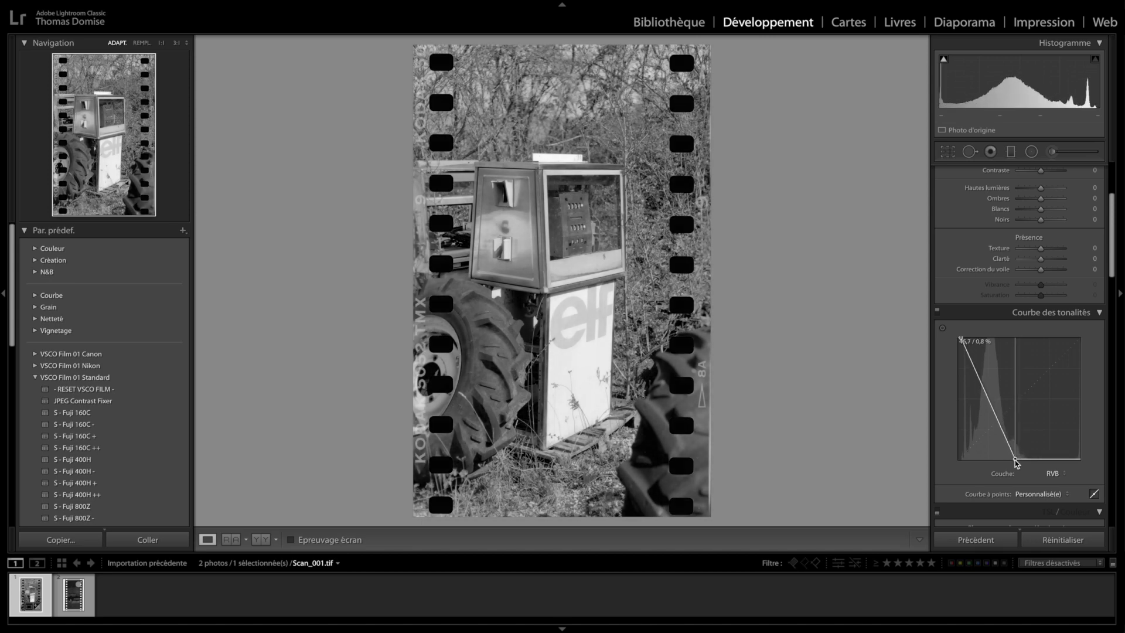
- Add two intermediate points to Scan_001.tif's inverted tone curve, lowering the one near the shadows and raising the one near the highlights
scroll(962, 349, "up", 3)
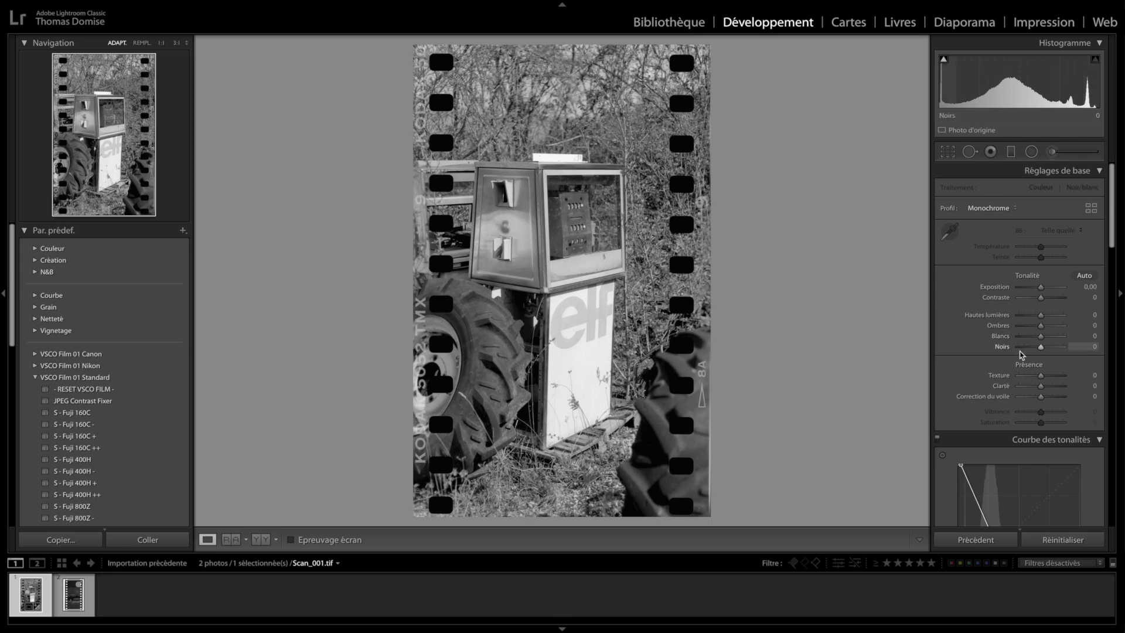
scroll(1008, 367, "down", 2)
scroll(1008, 366, "down", 1)
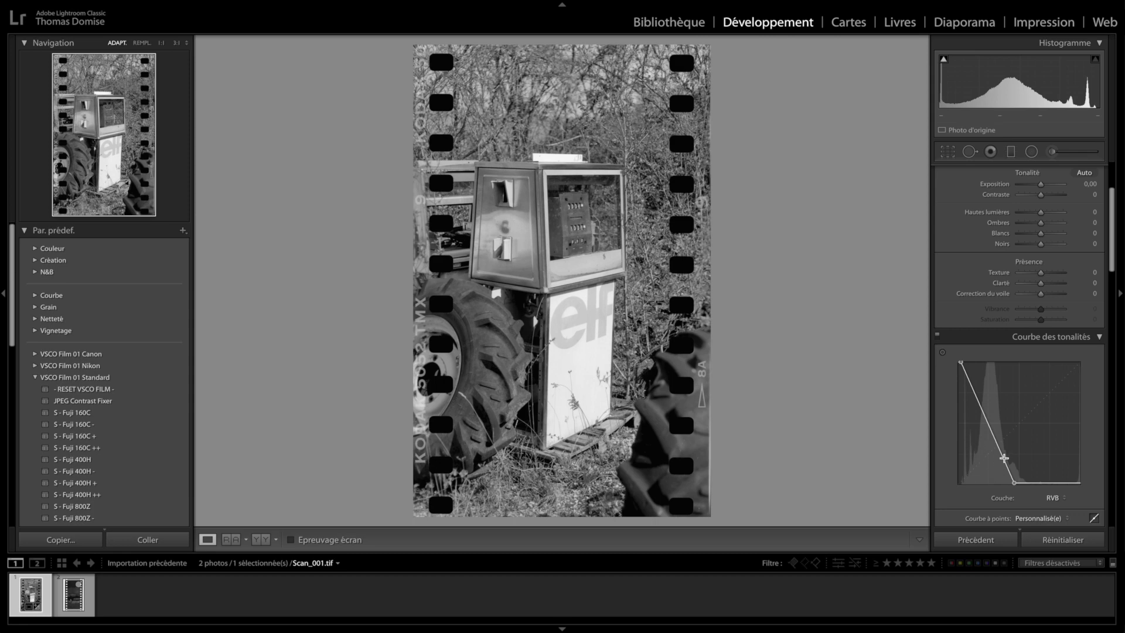
mouse_move(1004, 458)
left_mouse_down()
mouse_move(997, 451)
mouse_move(1001, 463)
left_mouse_up()
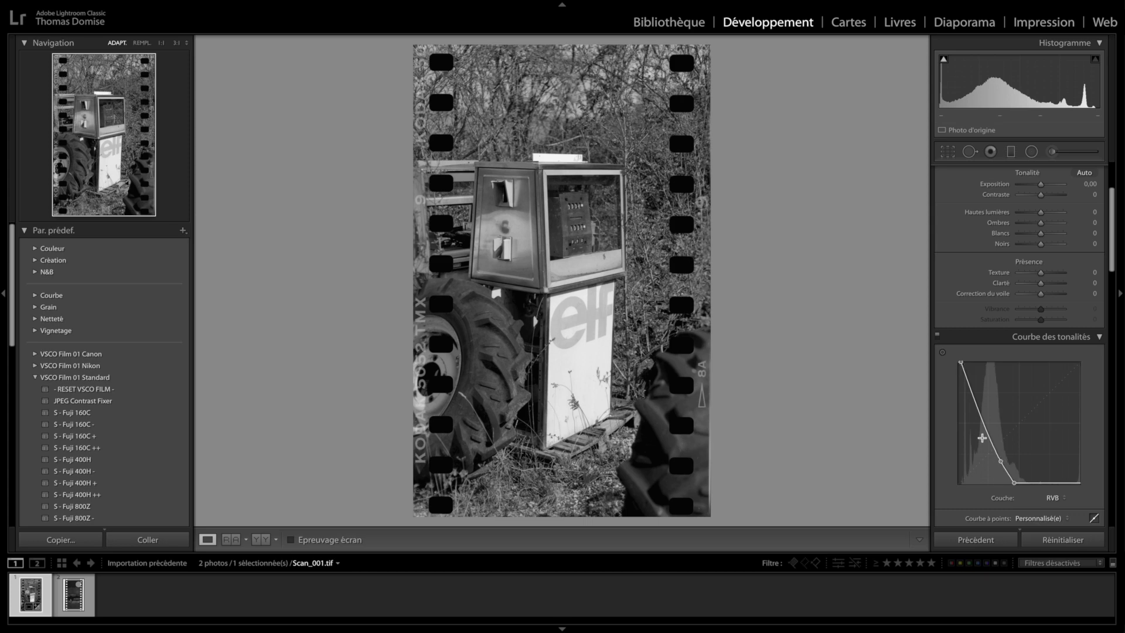
left_click_drag(976, 406, 977, 402)
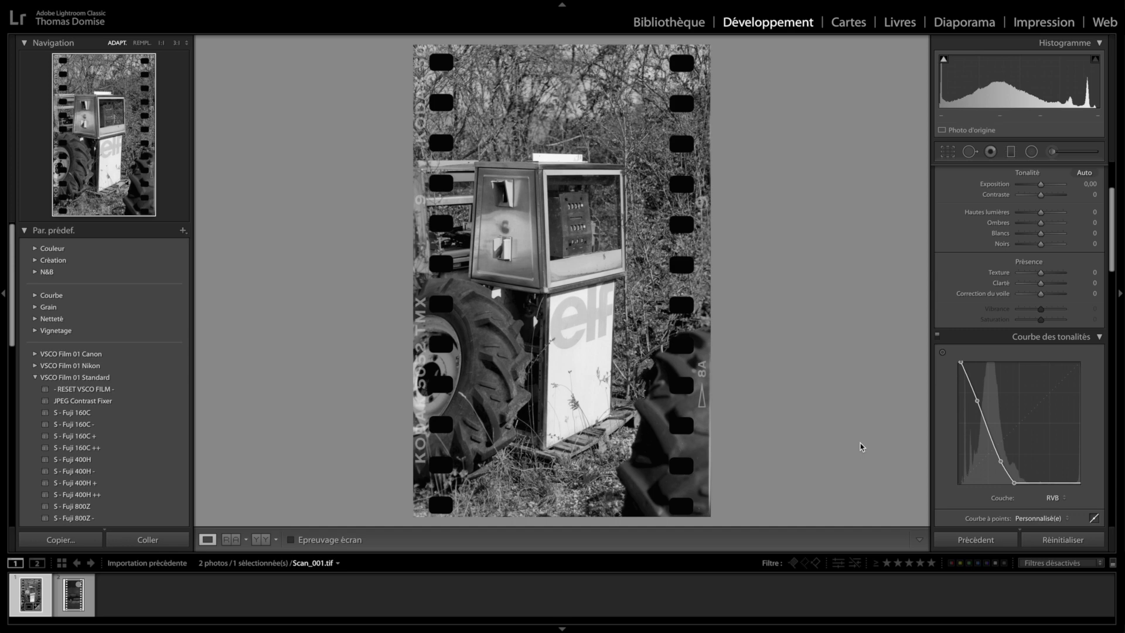
- Flip Scan_002.tif horizontally and apply the previous photo's develop settings to it
key("Right")
right_click(600, 304)
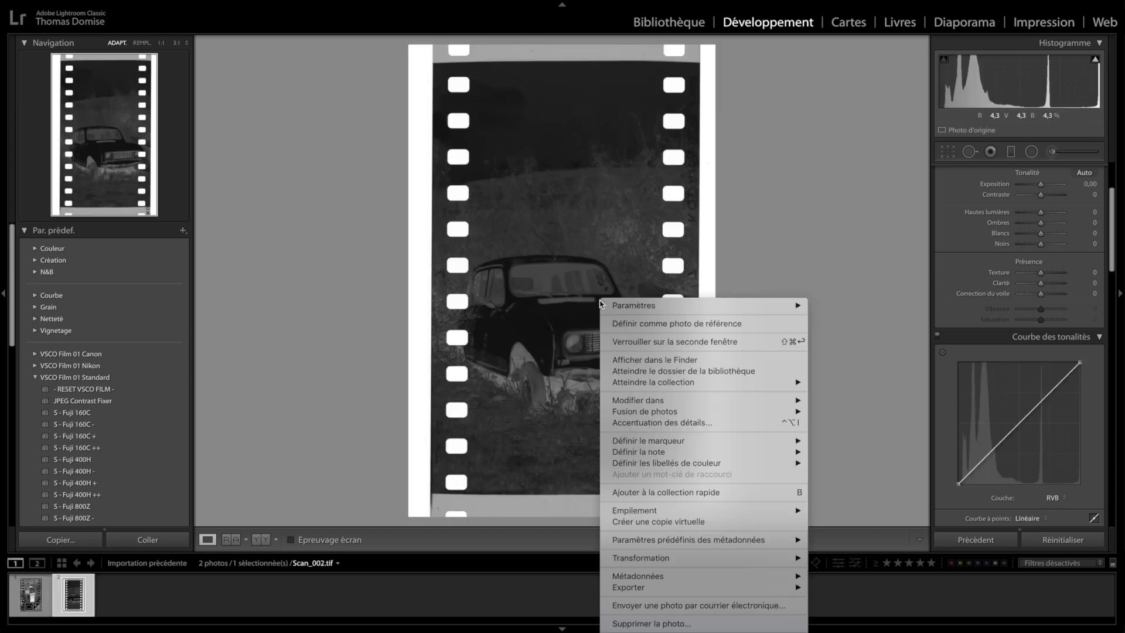
mouse_move(737, 560)
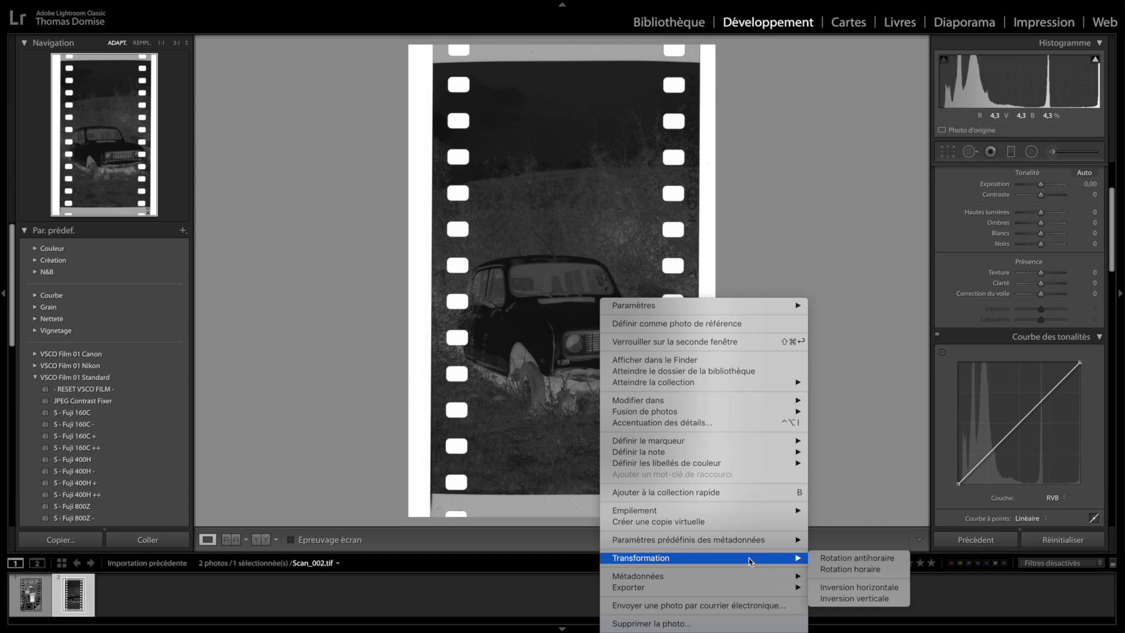
left_click(838, 587)
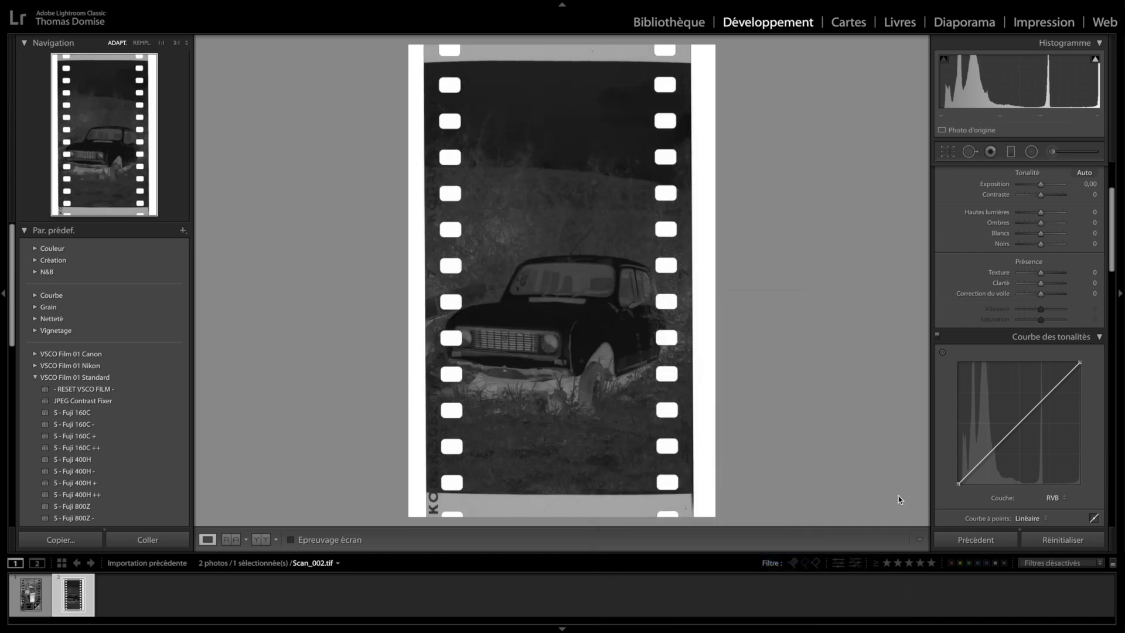
left_click(968, 543)
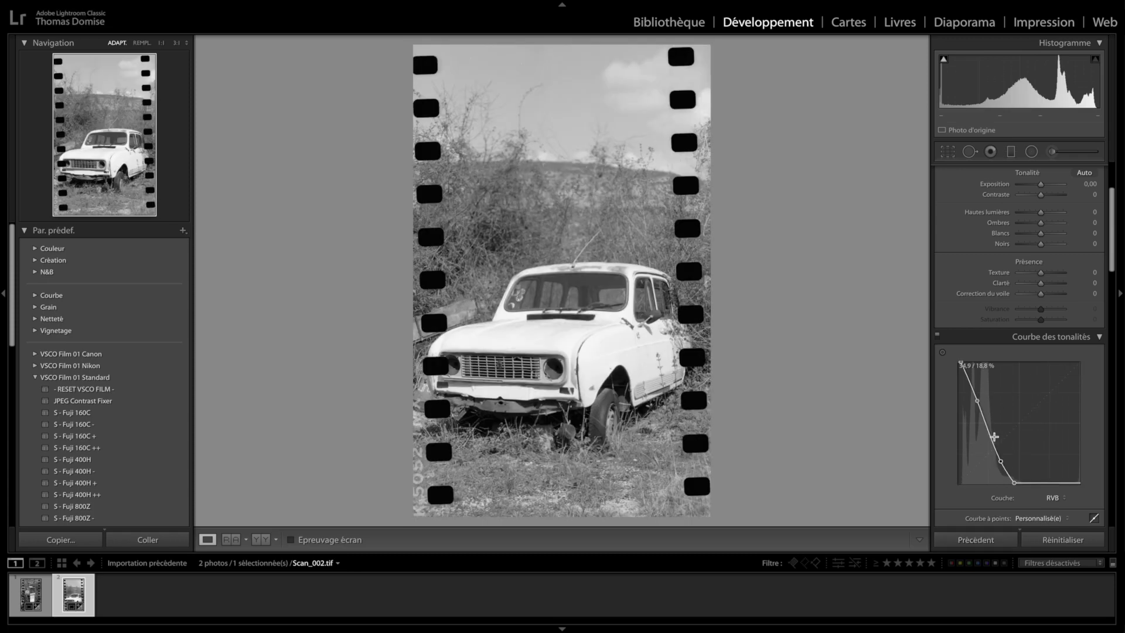
- Straighten Scan_002.tif to an angle of -0.28 and fine-tune the crop's upper and lower edges around the film frame
left_click(946, 153)
left_click_drag(805, 227, 804, 223)
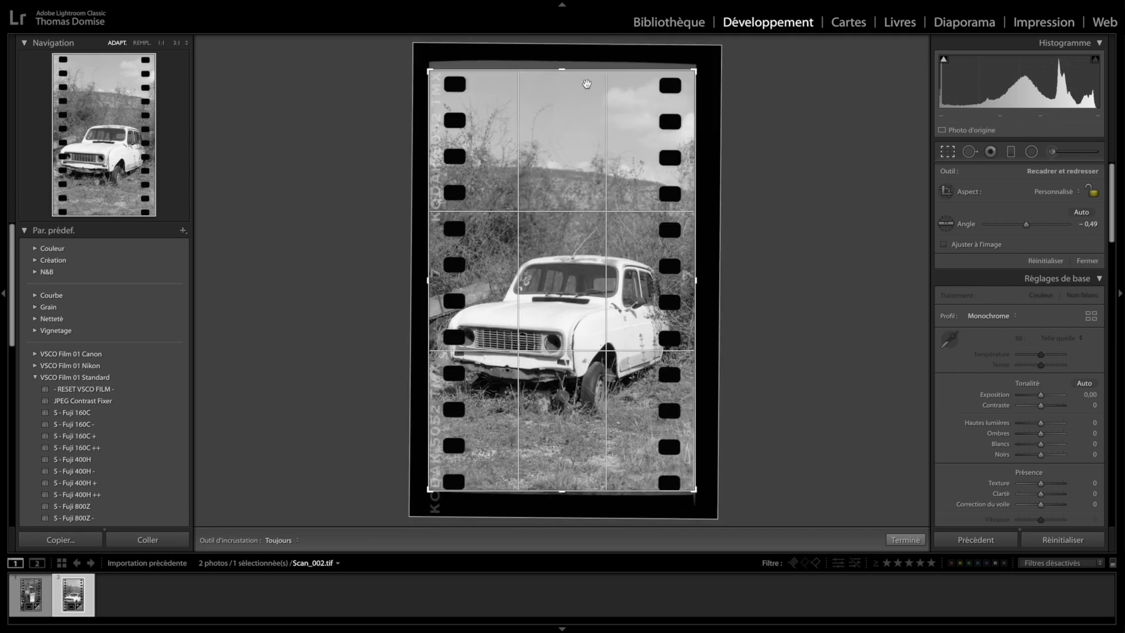
left_click_drag(741, 92, 751, 90)
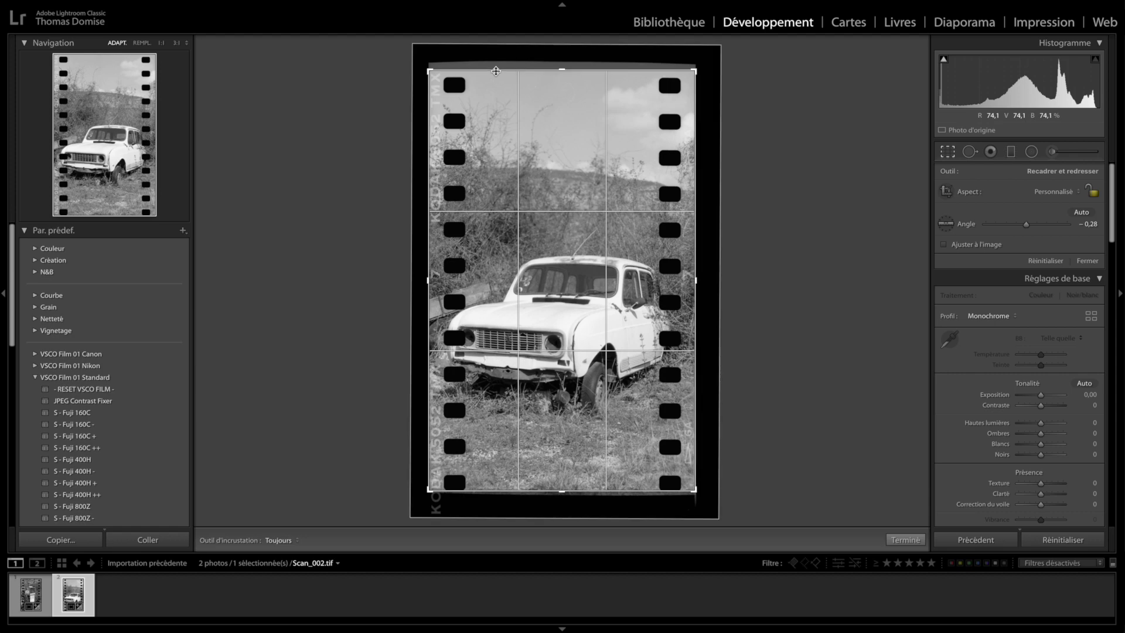
left_click_drag(562, 69, 562, 67)
left_click_drag(563, 495, 562, 493)
left_click(906, 540)
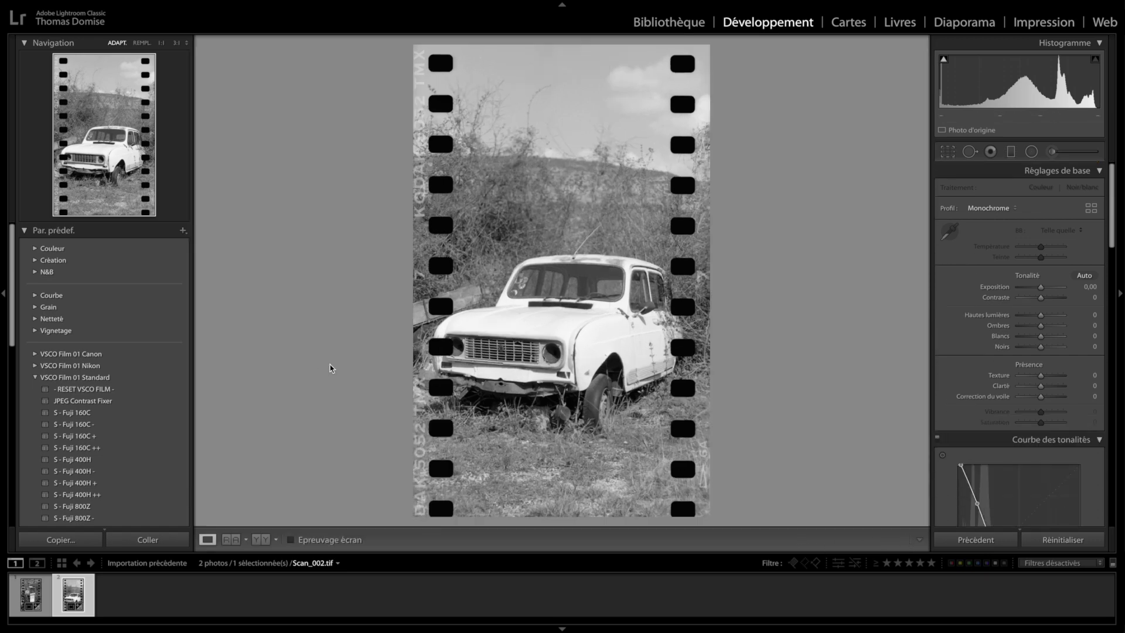
- Compare Scan_002.tif with Scan_001.tif, and refine Scan_002.tif's tone curve by moving the black-output endpoint inward and readjusting the two intermediate points
key("Left")
key("Right")
key("Left")
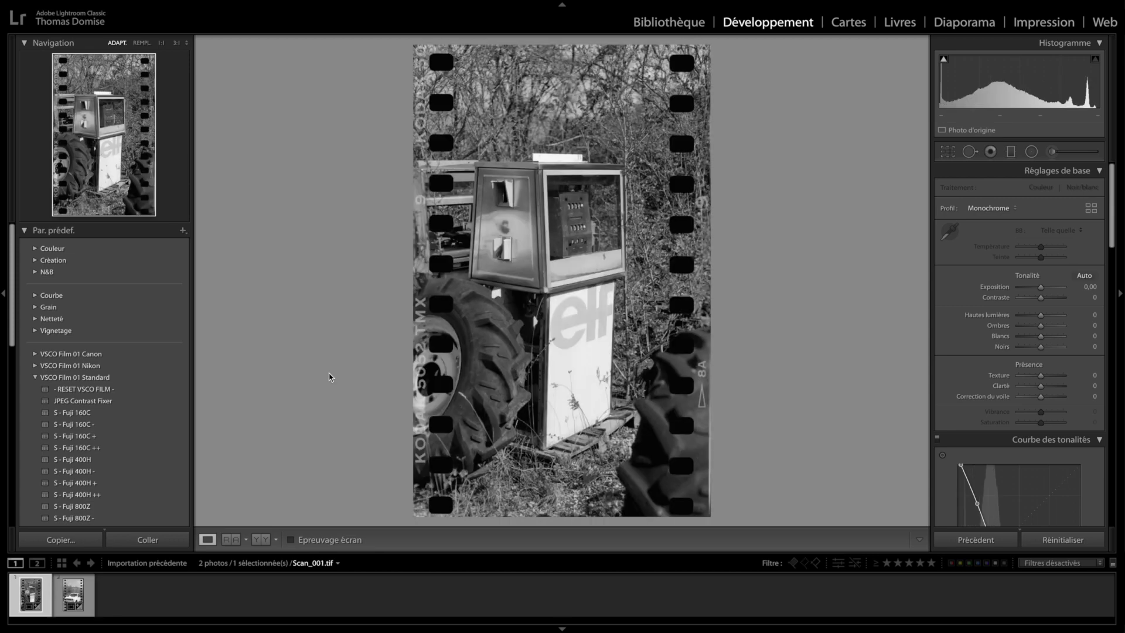
key("Right")
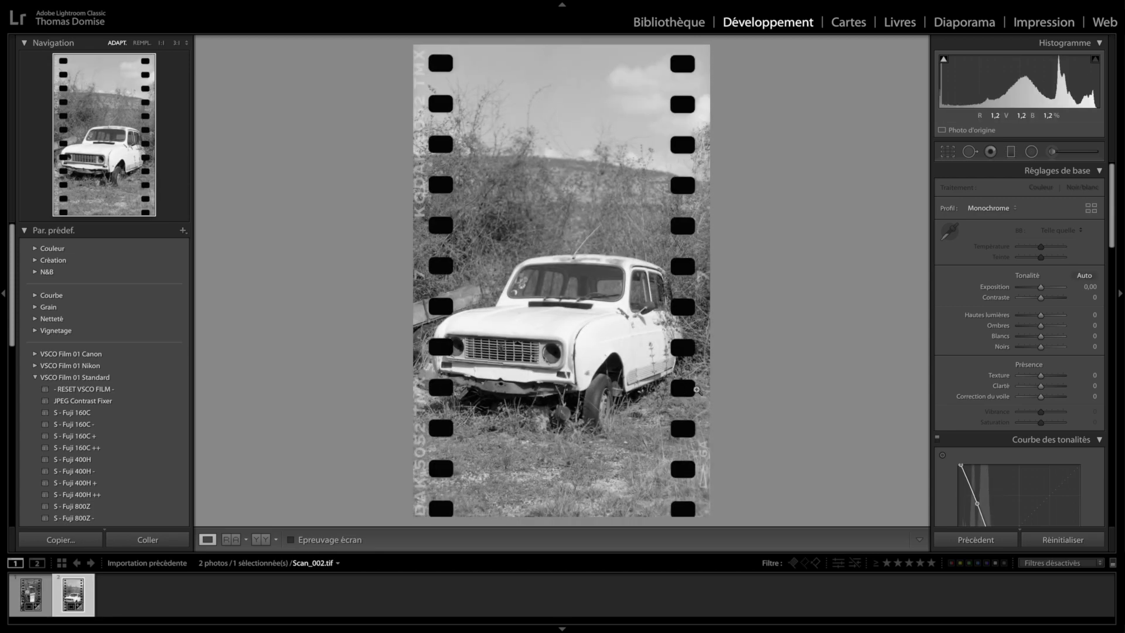
scroll(1029, 393, "down", 1)
scroll(1030, 394, "down", 4)
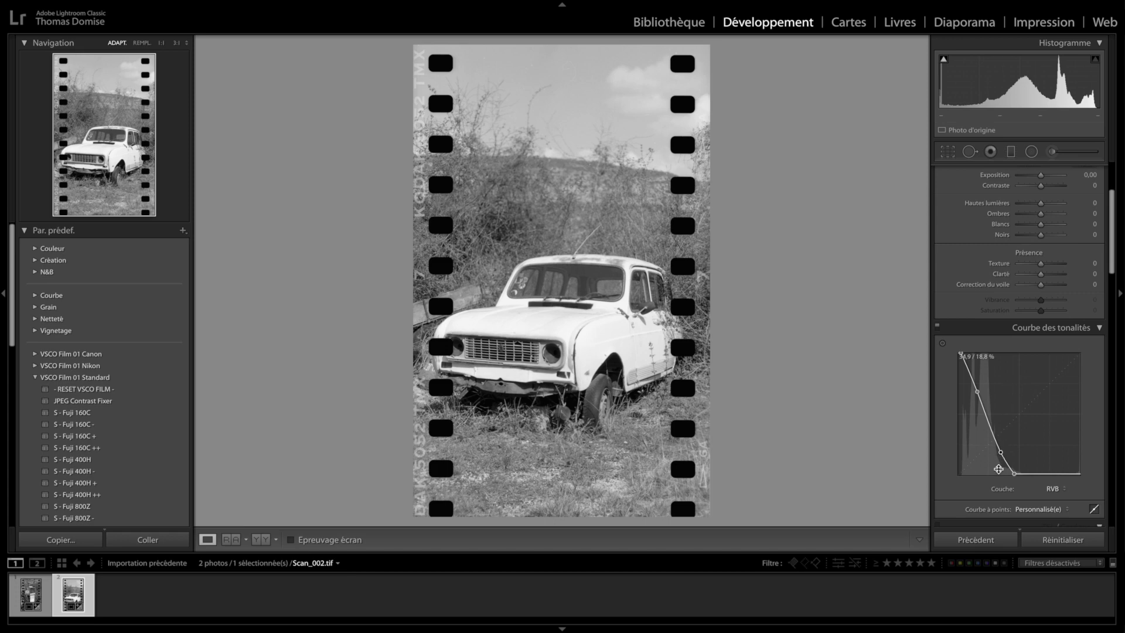
right_click(1003, 455)
left_click(1014, 460)
left_click_drag(1012, 472, 996, 471)
left_click_drag(977, 391, 973, 391)
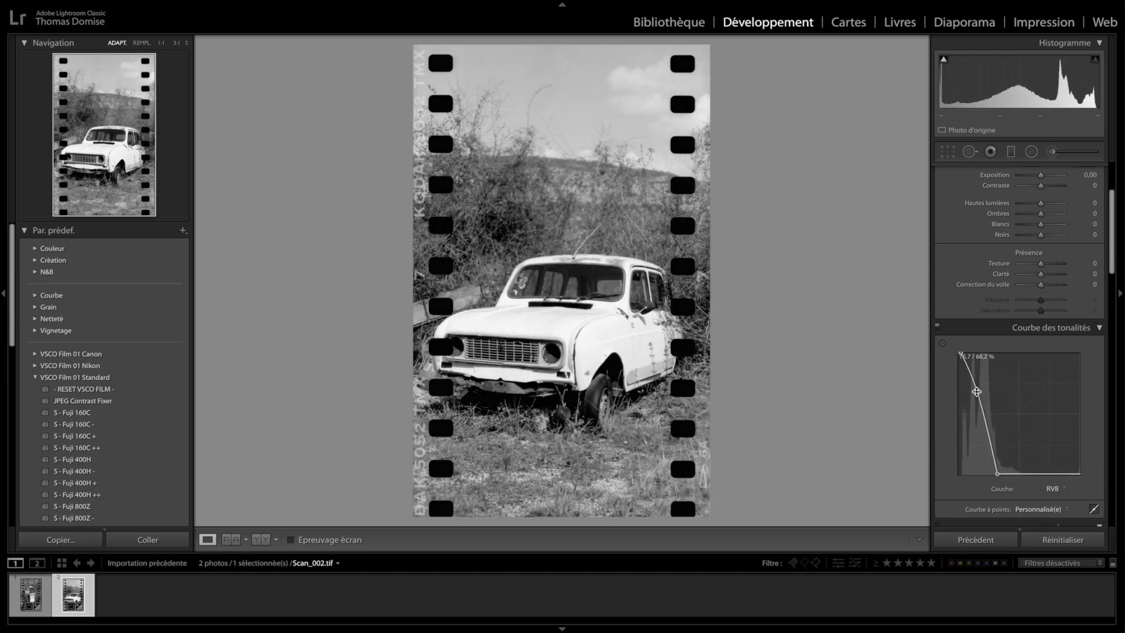
left_click(991, 449)
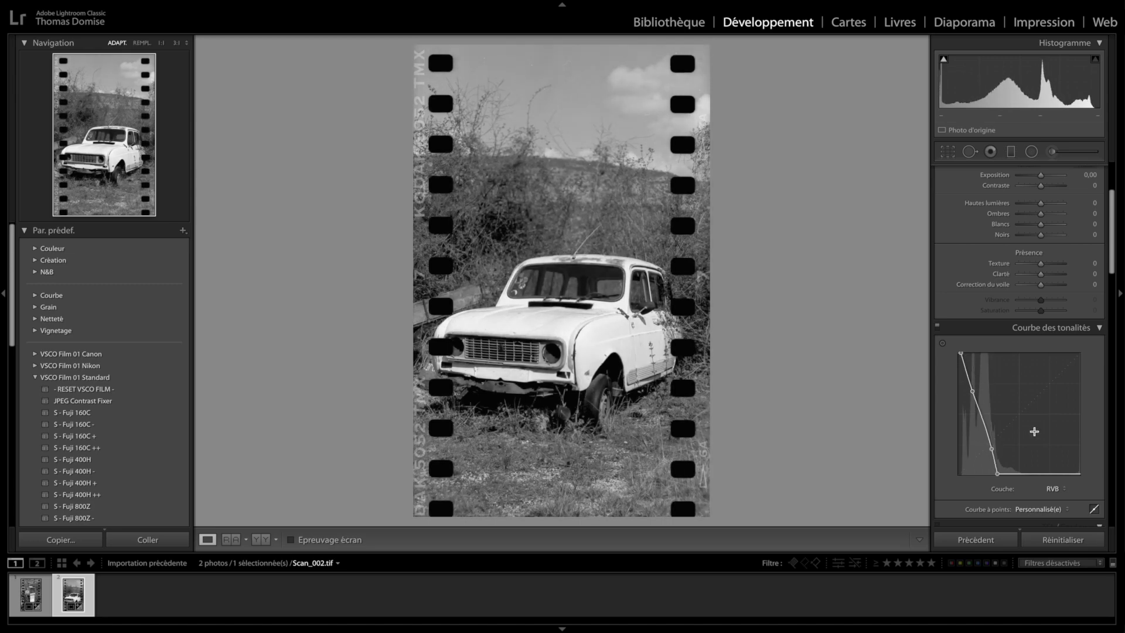